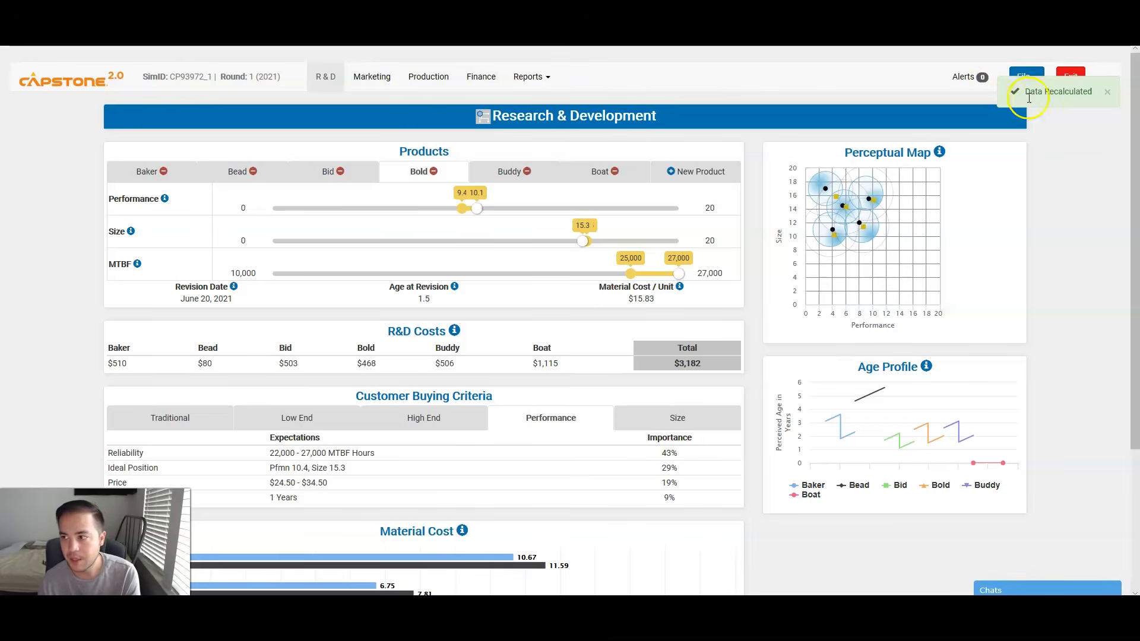
# - Dismiss the recalculation notice and compare Baker's R&D specifications with the Traditional segment's buying criteria
pyautogui.click(1107, 91)
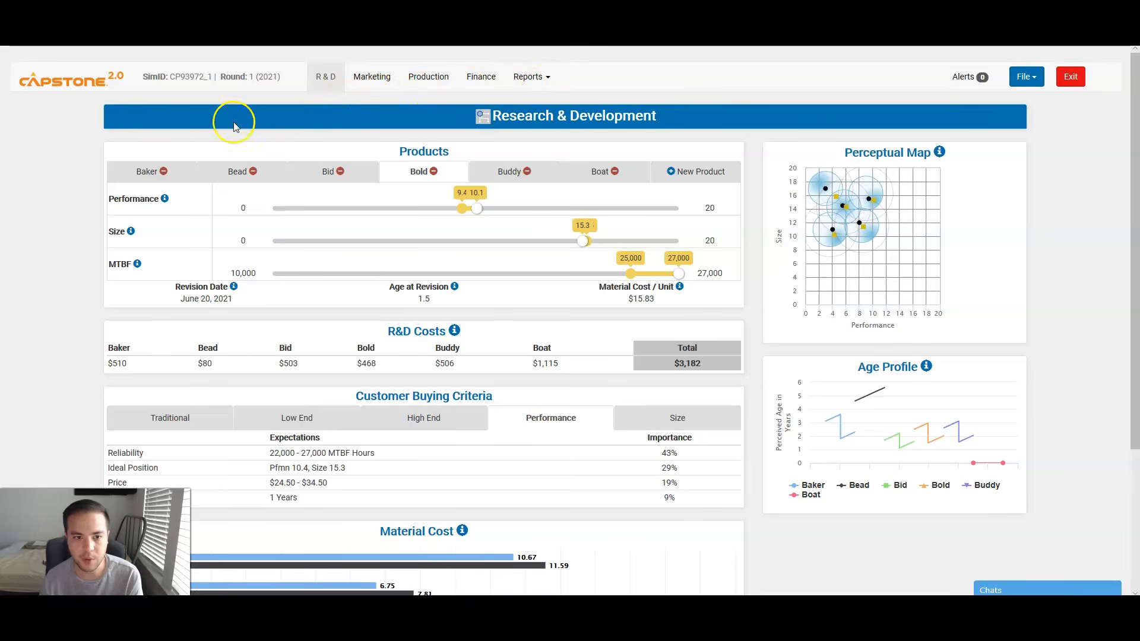
pyautogui.moveTo(903, 178)
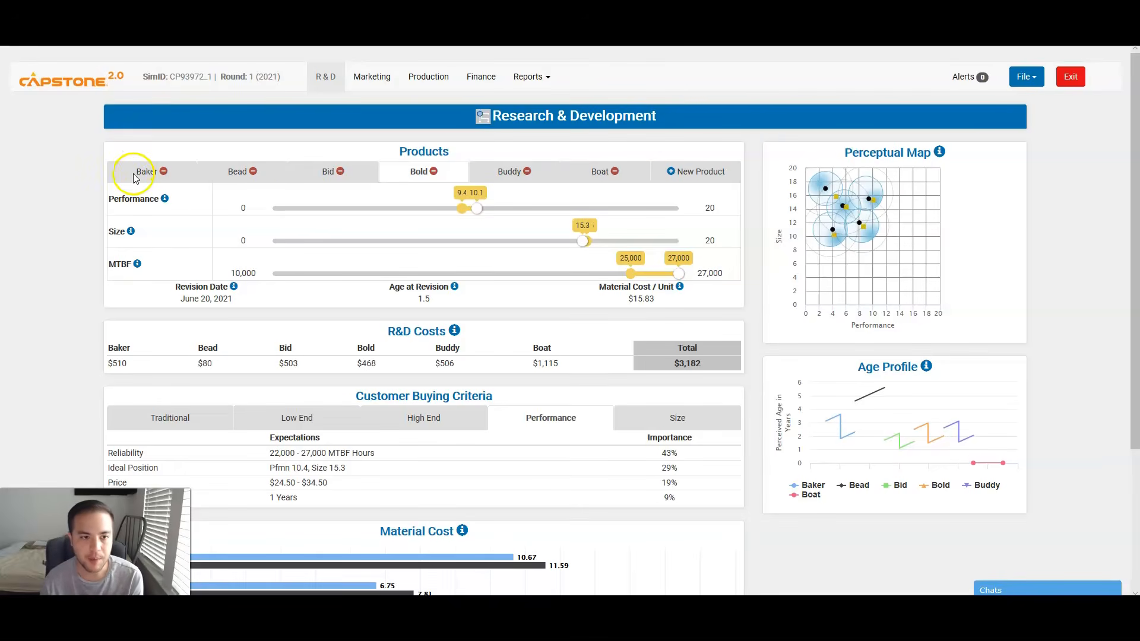
pyautogui.click(178, 176)
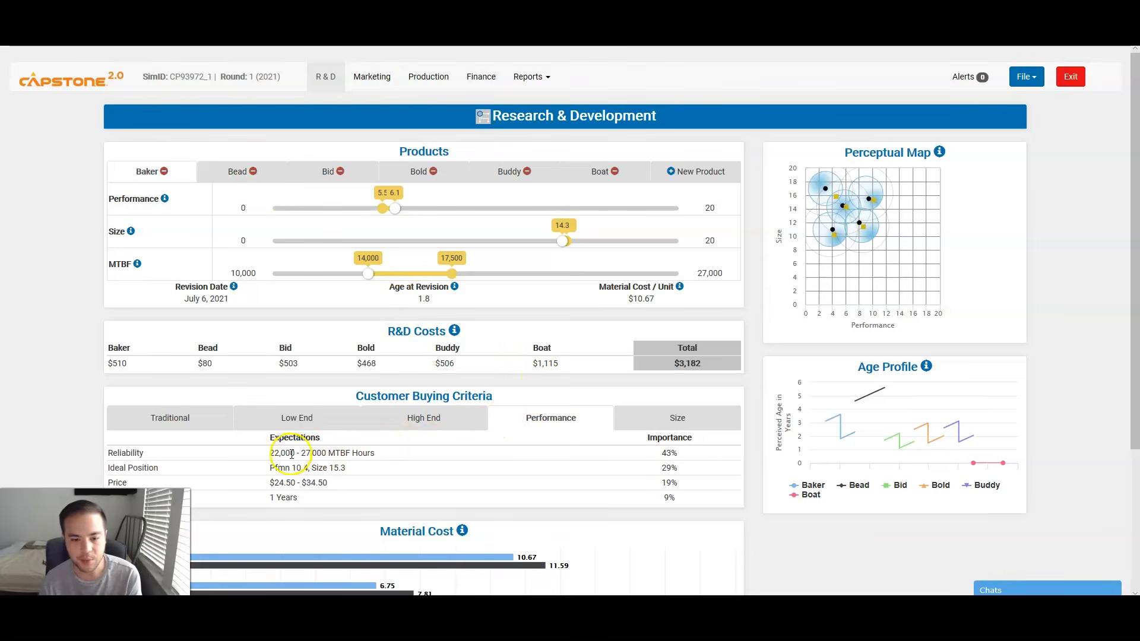
pyautogui.click(155, 415)
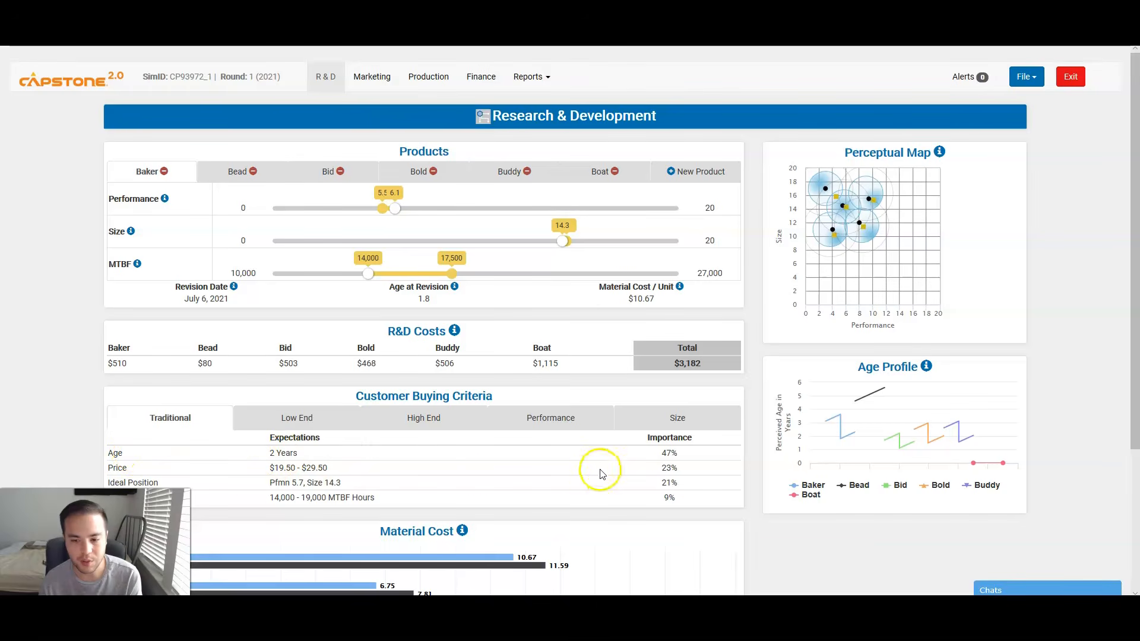
pyautogui.click(283, 454)
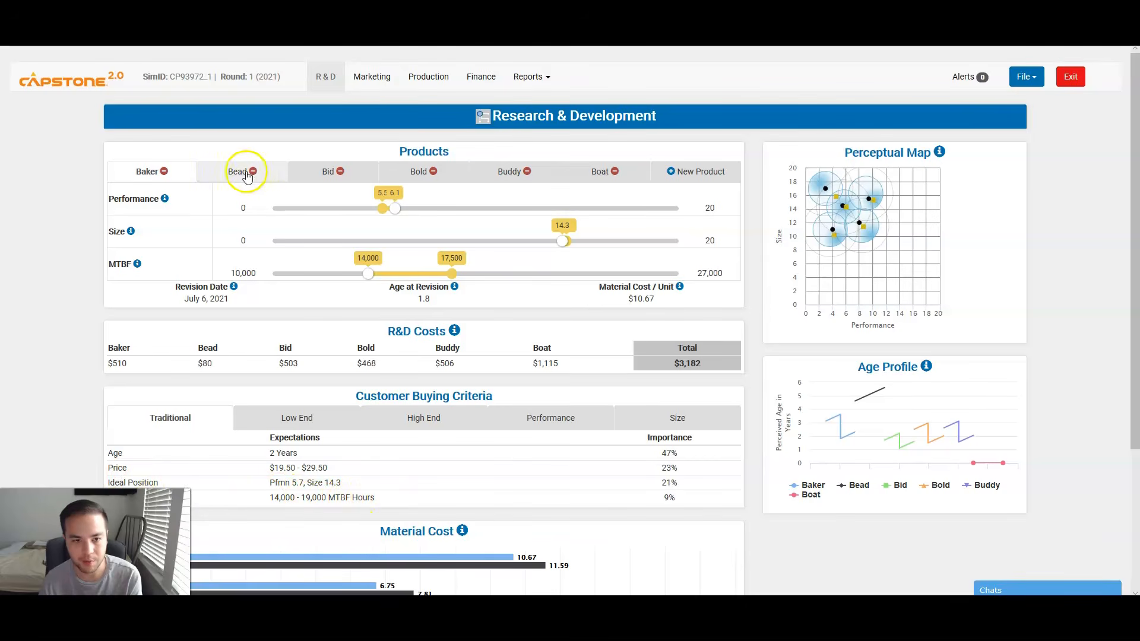
# - Compare Bid's R&D specifications with the High End buying criteria and inspect the updated product positions on the perceptual map
pyautogui.click(338, 175)
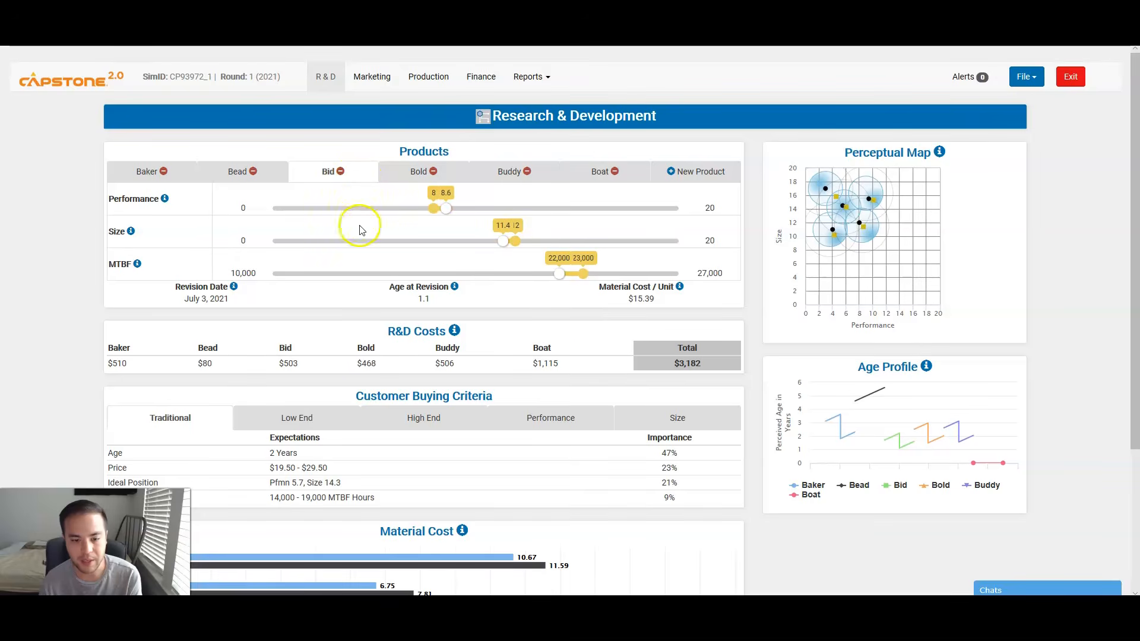
pyautogui.click(369, 417)
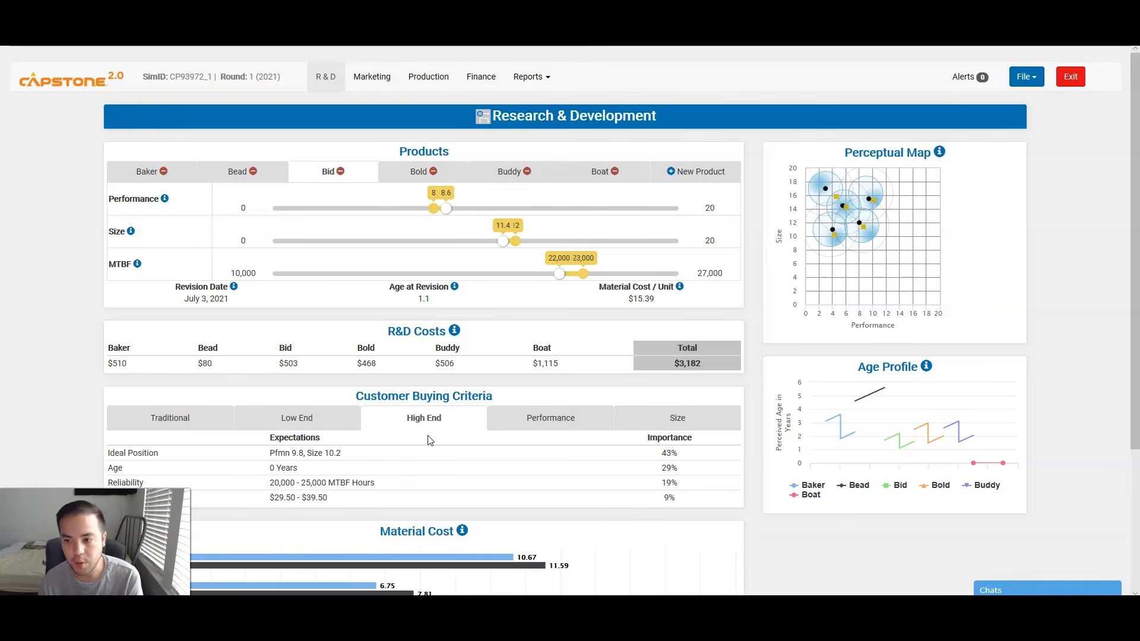
pyautogui.moveTo(834, 246)
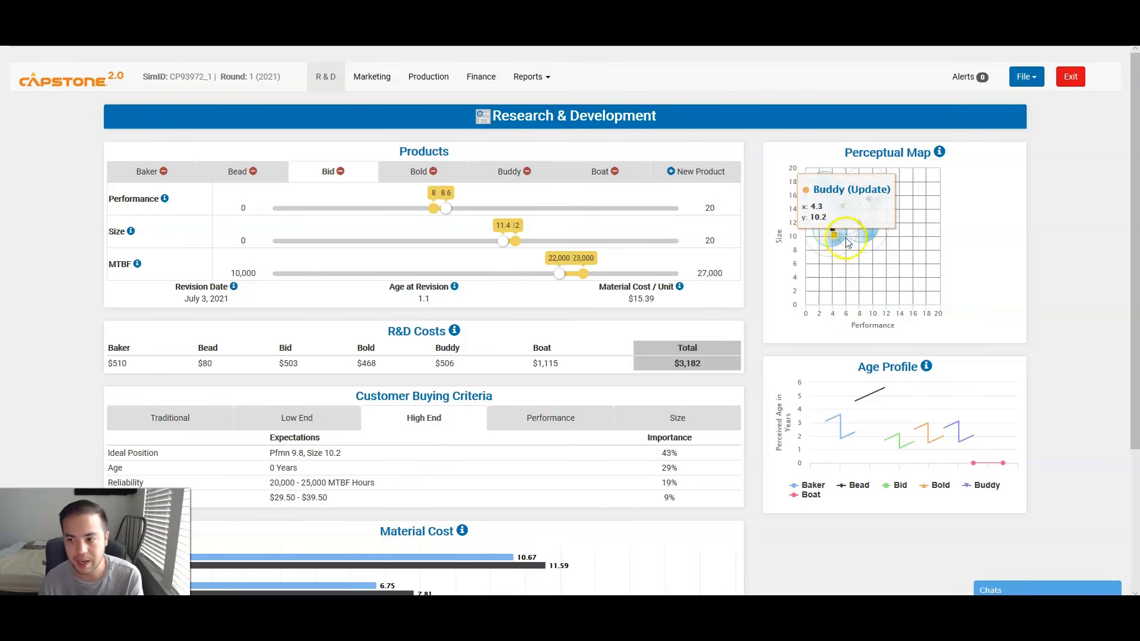
pyautogui.moveTo(868, 235)
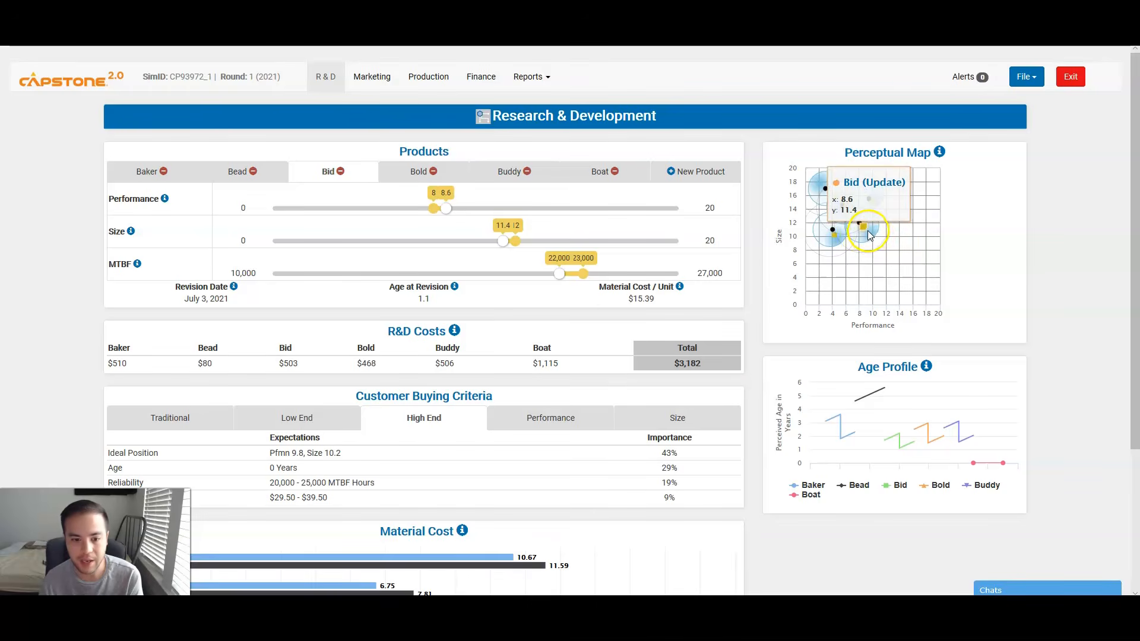
pyautogui.moveTo(815, 199)
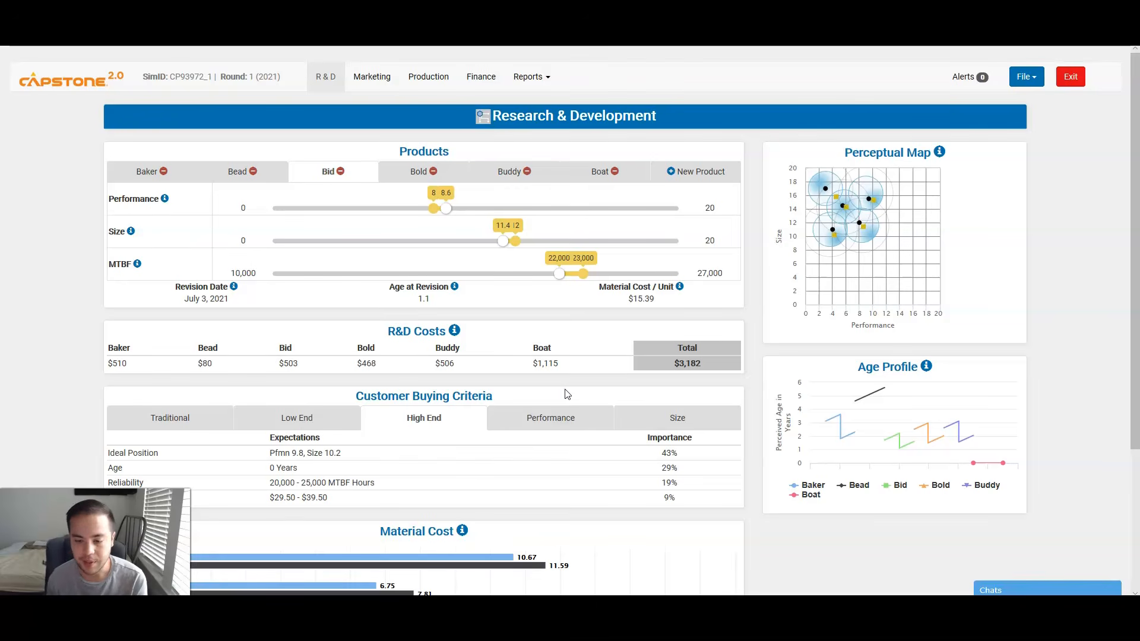
pyautogui.click(568, 394)
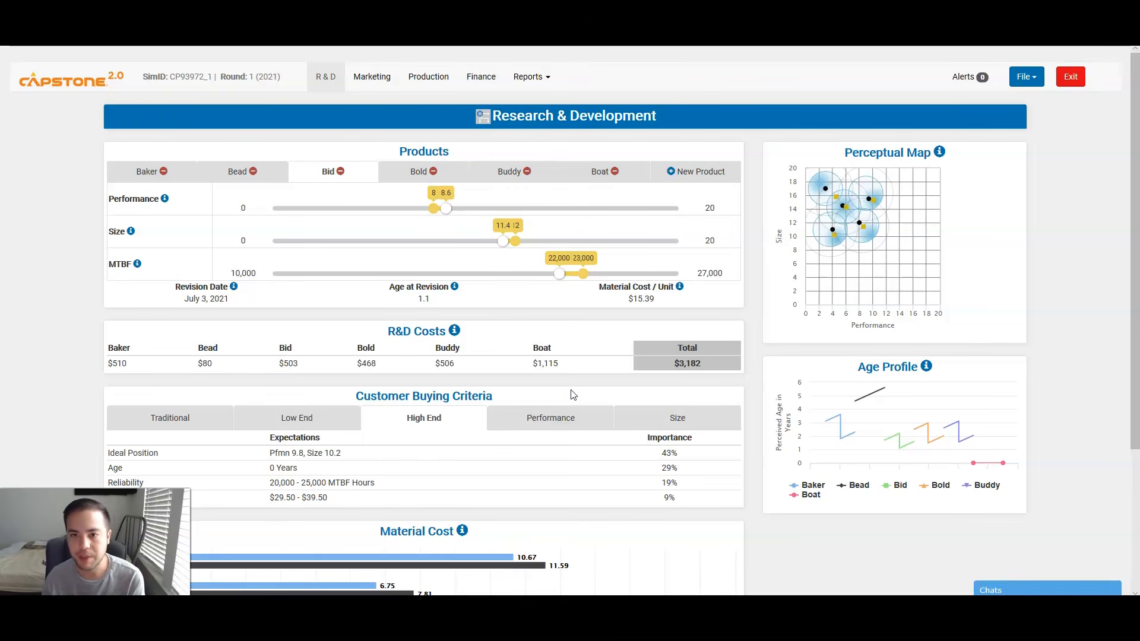
pyautogui.click(336, 207)
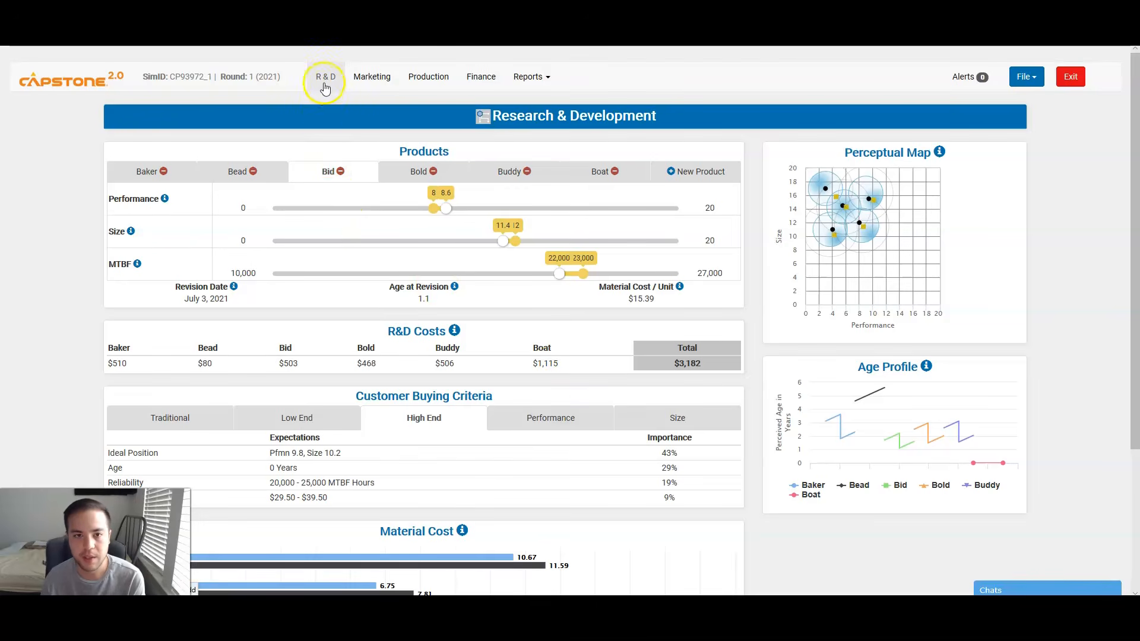
# - Review Baker against the Traditional criteria, Bead against Low End, and Bid against High End
pyautogui.click(186, 176)
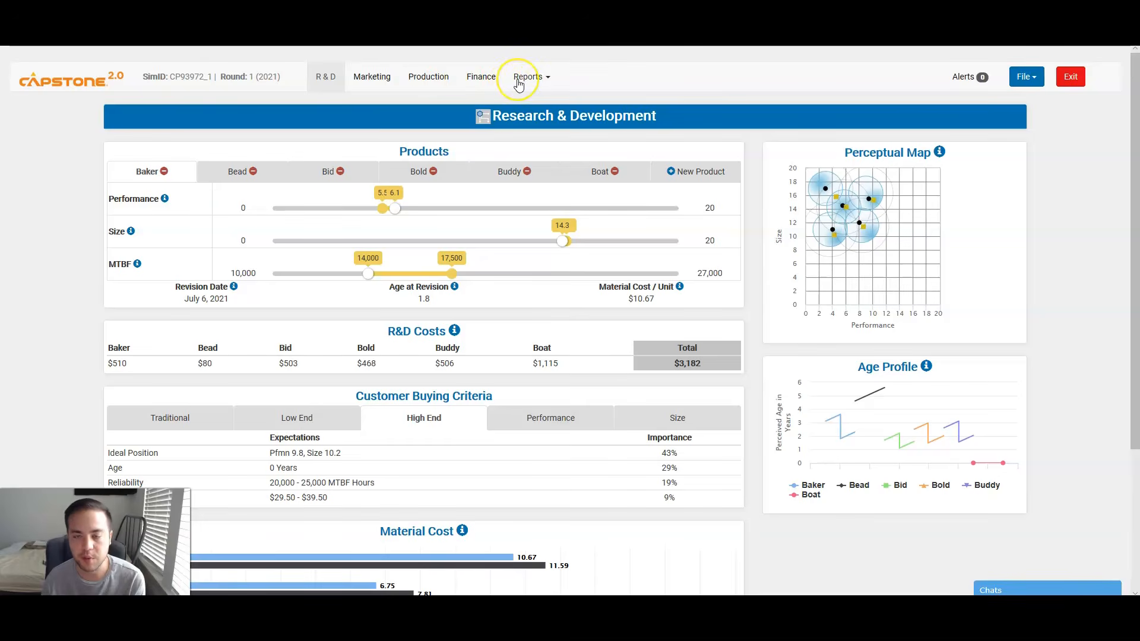
pyautogui.click(481, 83)
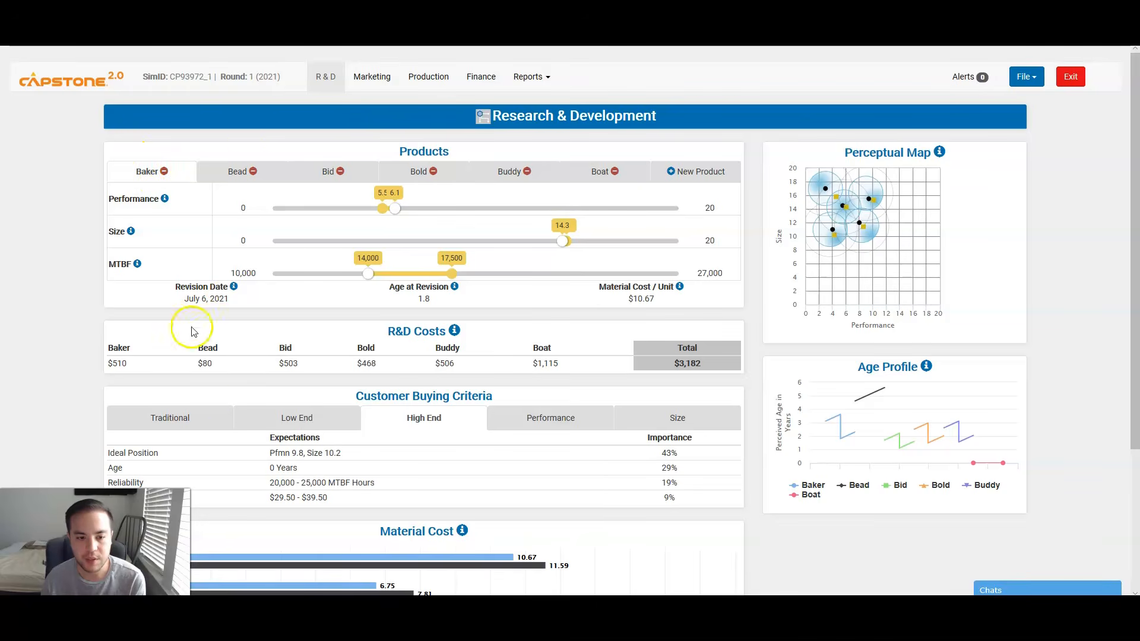
pyautogui.click(181, 416)
pyautogui.click(251, 170)
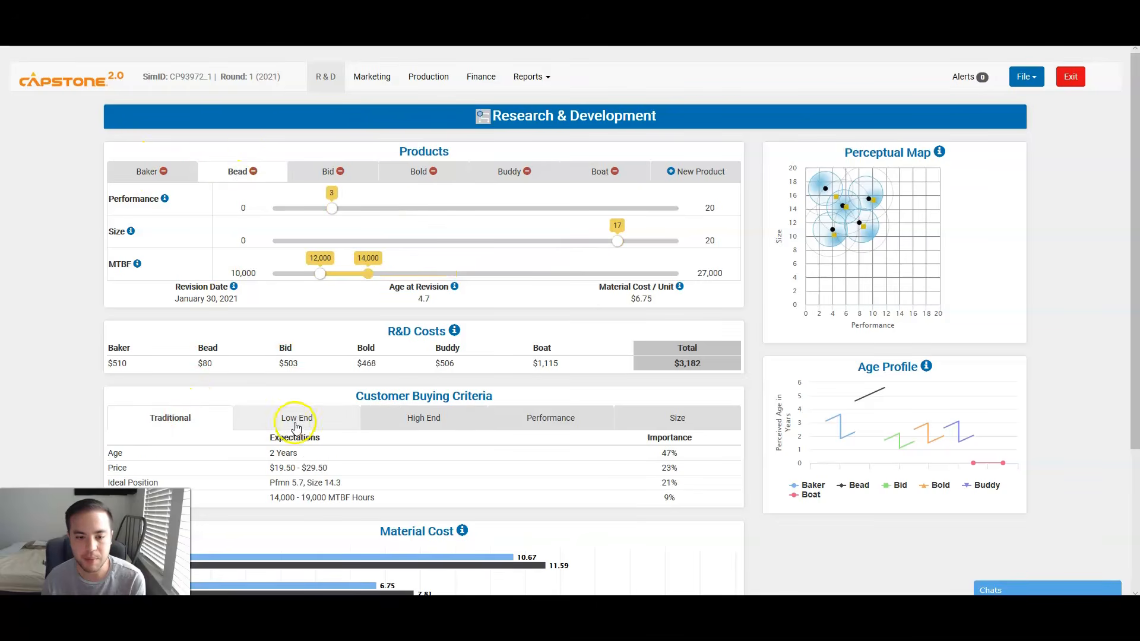
pyautogui.click(294, 418)
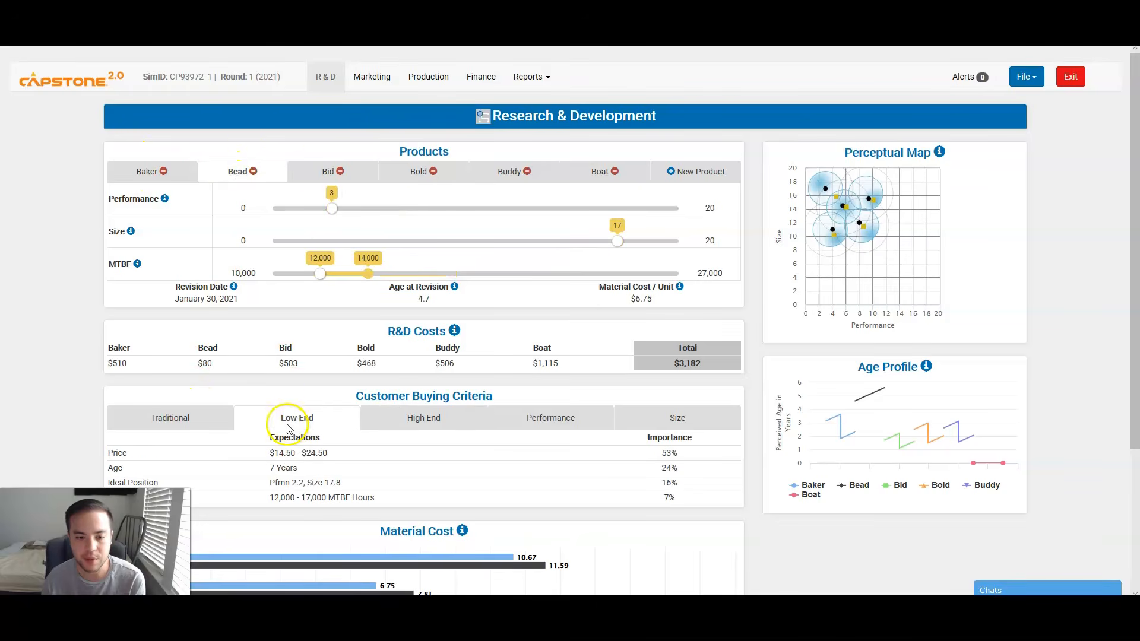
pyautogui.click(326, 173)
pyautogui.click(386, 418)
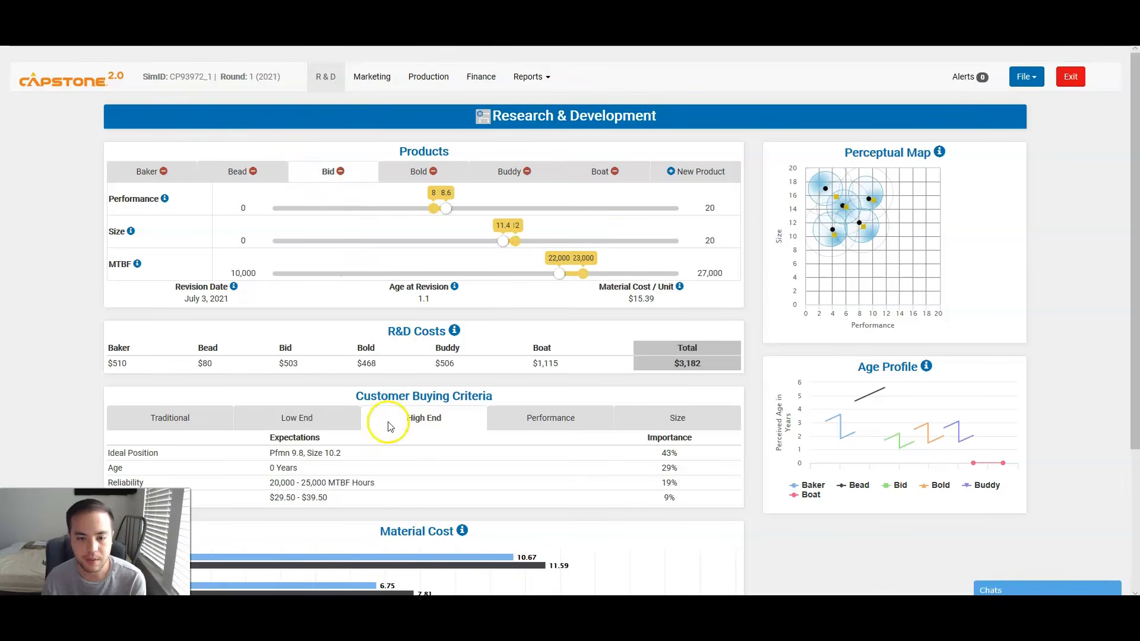
# - Review Bold against the Performance criteria, Buddy against Size, and Boat against Low End
pyautogui.click(415, 171)
pyautogui.click(525, 417)
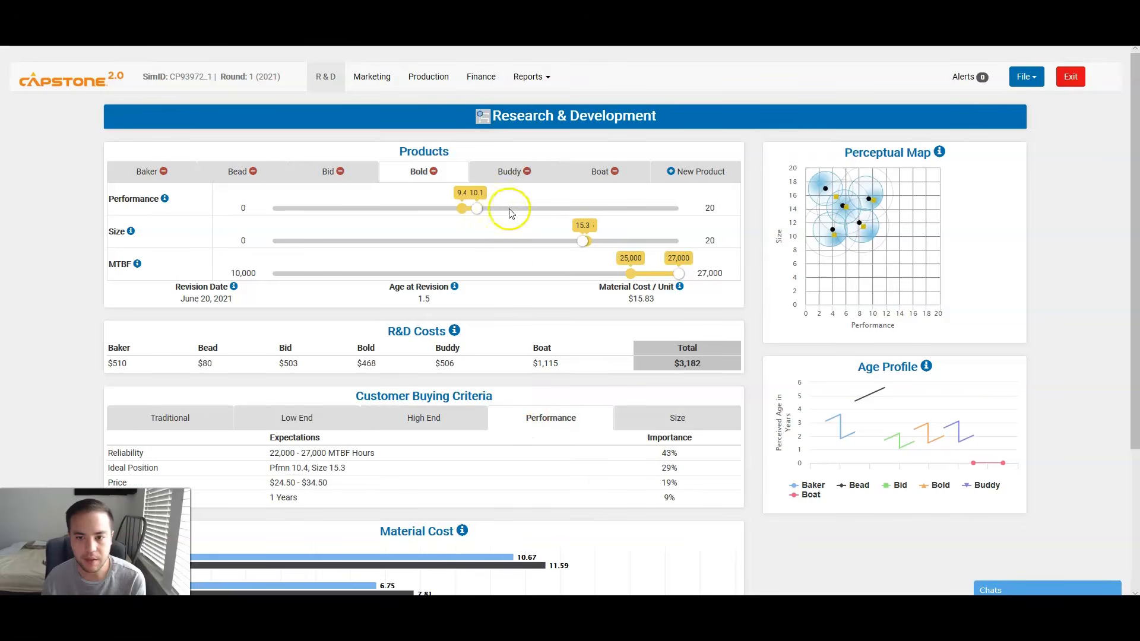
pyautogui.click(503, 178)
pyautogui.click(650, 418)
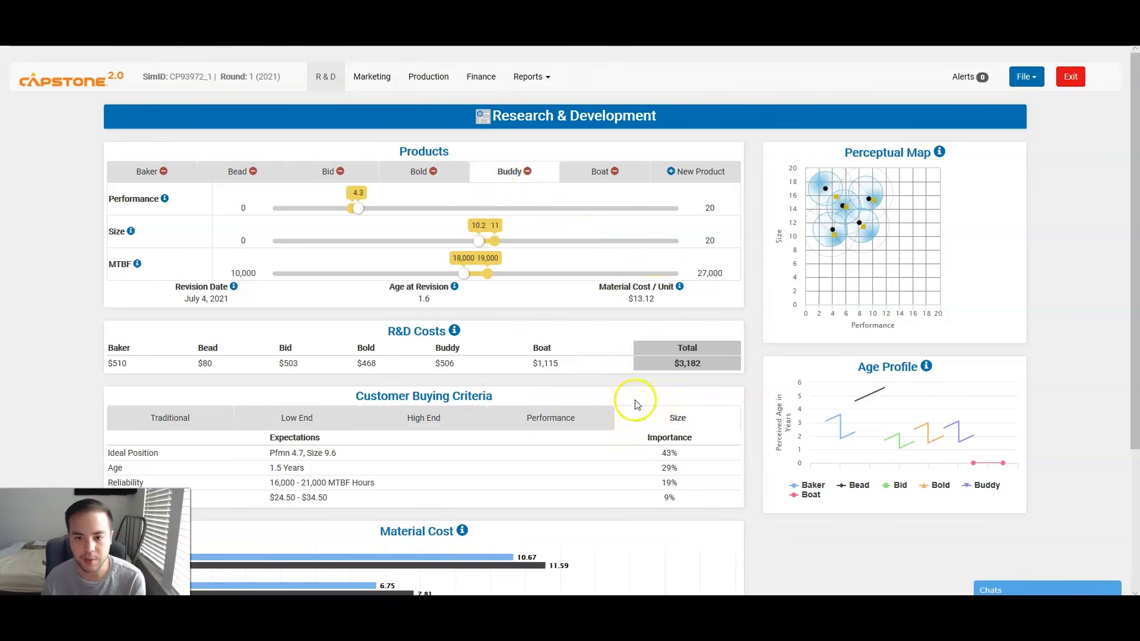
pyautogui.click(595, 171)
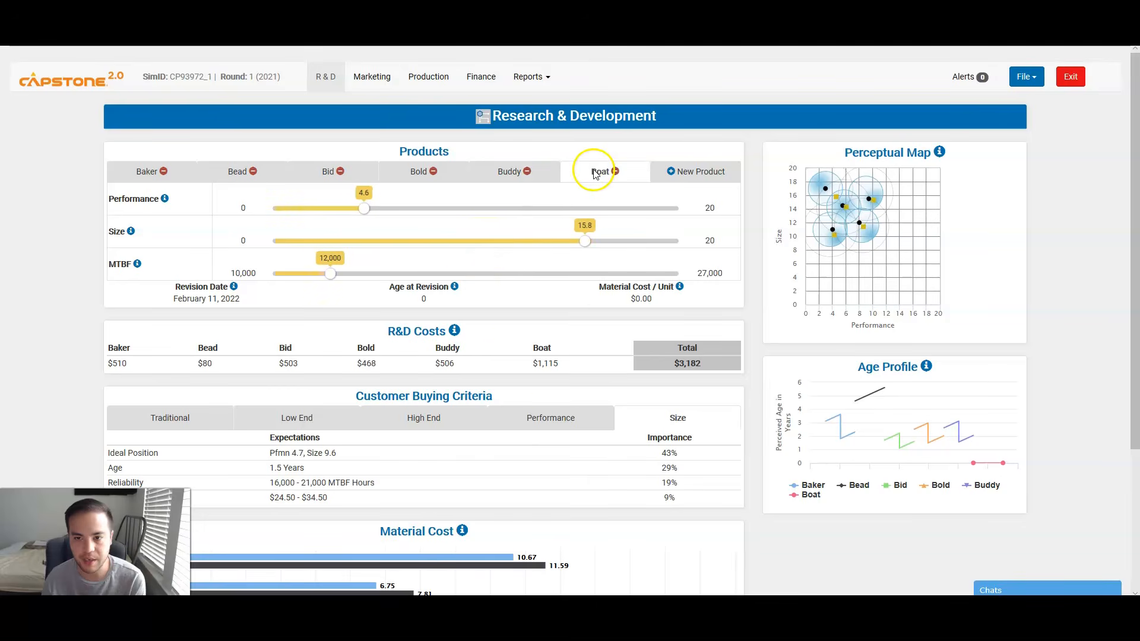
pyautogui.click(330, 425)
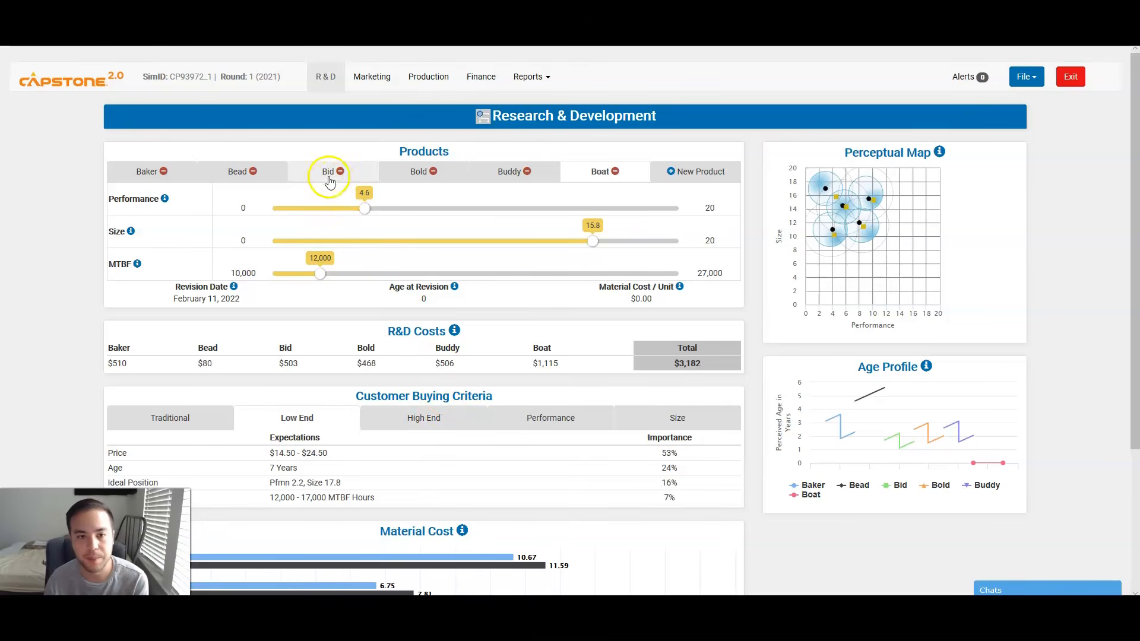
# - Review the marketing prices, promo and sales budgets, and forecasts for Baker, Bead, Bid and Bold
pyautogui.click(371, 78)
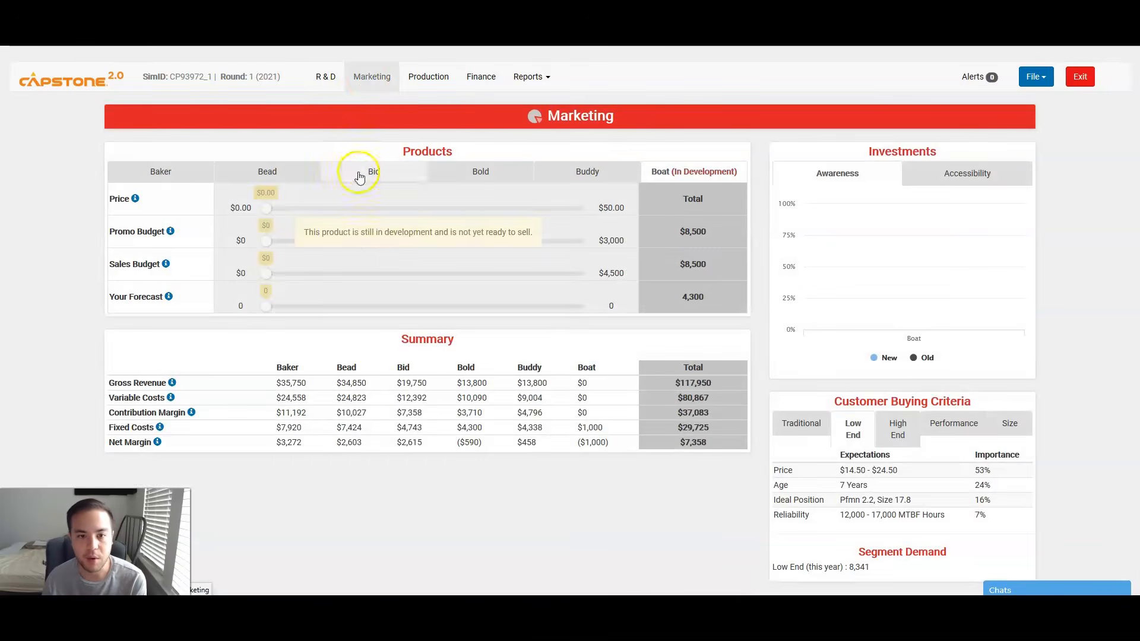
pyautogui.click(185, 177)
pyautogui.click(269, 171)
pyautogui.click(380, 171)
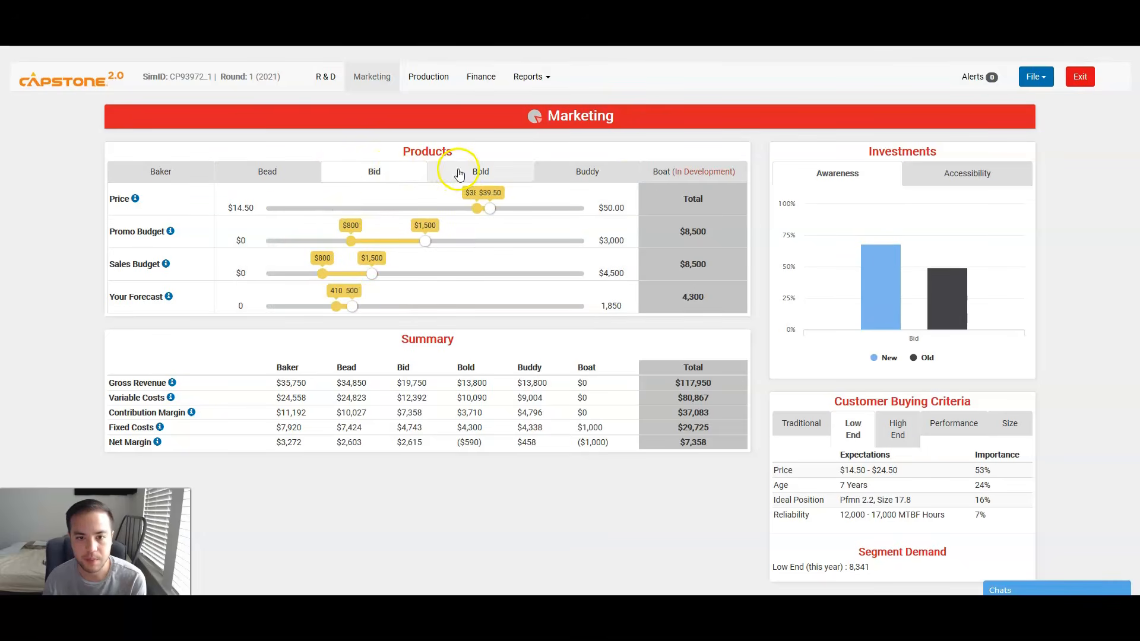
pyautogui.click(460, 173)
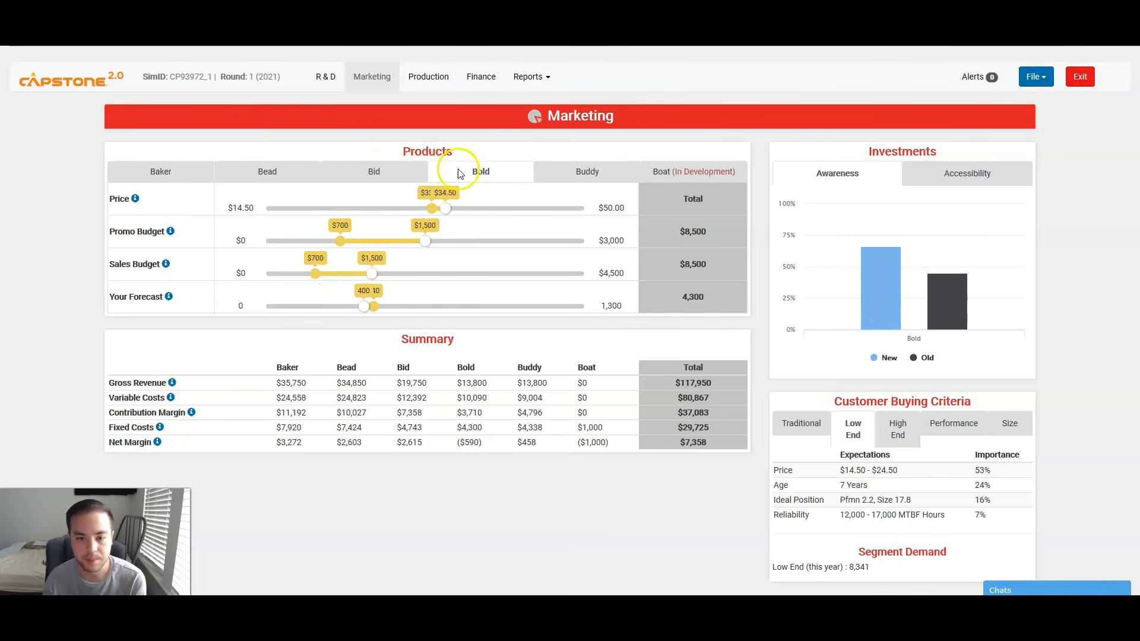
# - Review the production schedule, plant capacity and automation of each product from Baker through Boat
pyautogui.click(429, 78)
pyautogui.click(219, 172)
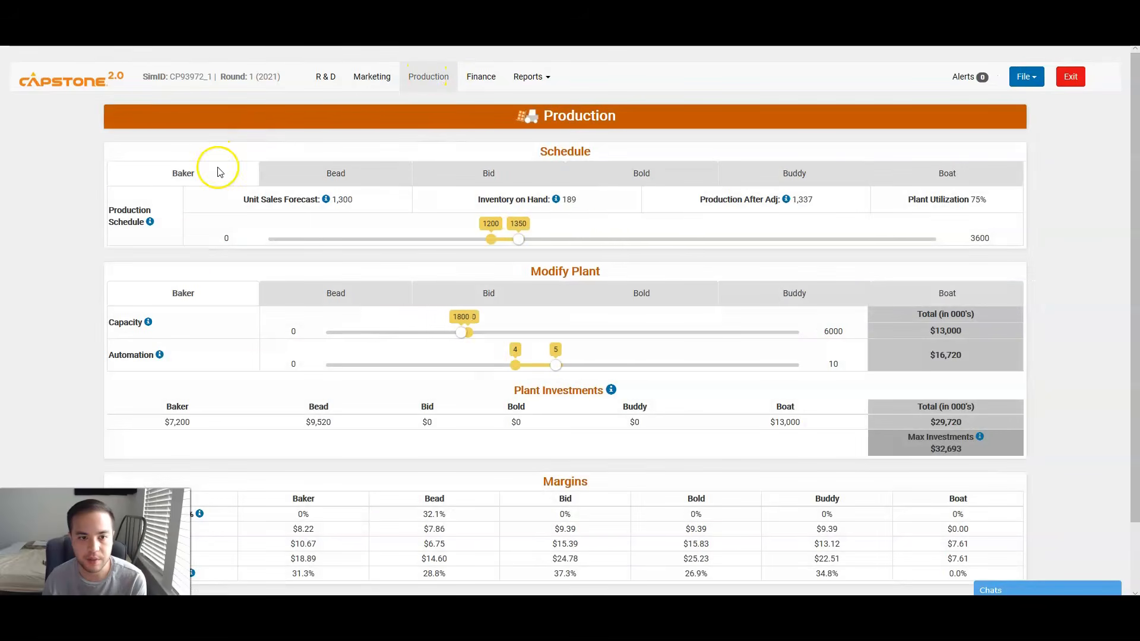
pyautogui.click(383, 179)
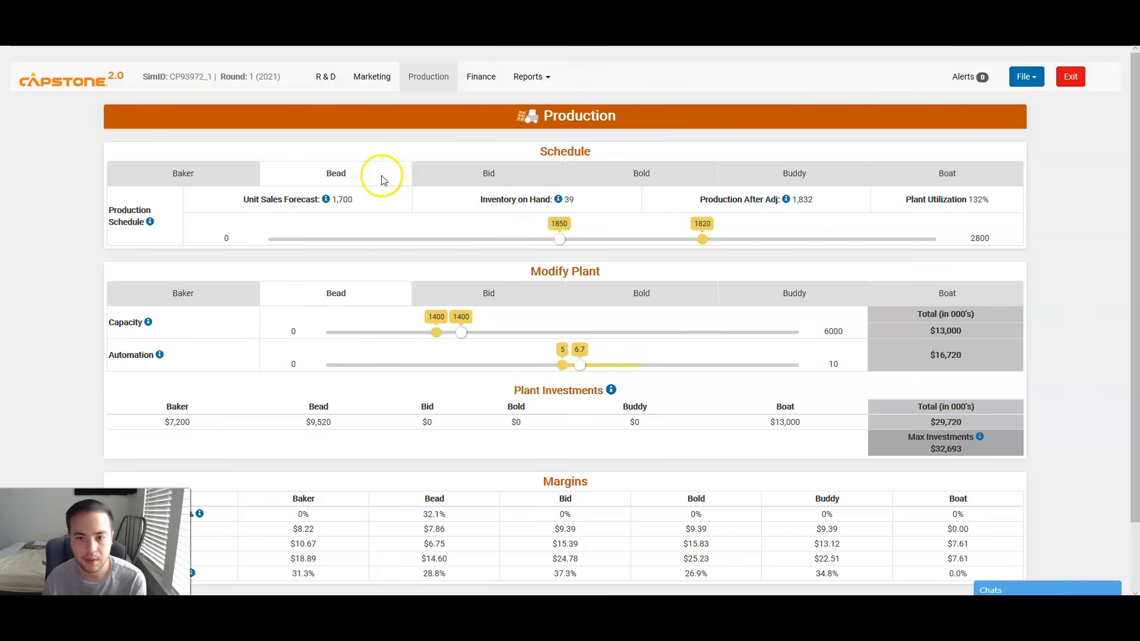
pyautogui.click(528, 181)
pyautogui.click(682, 179)
pyautogui.click(816, 181)
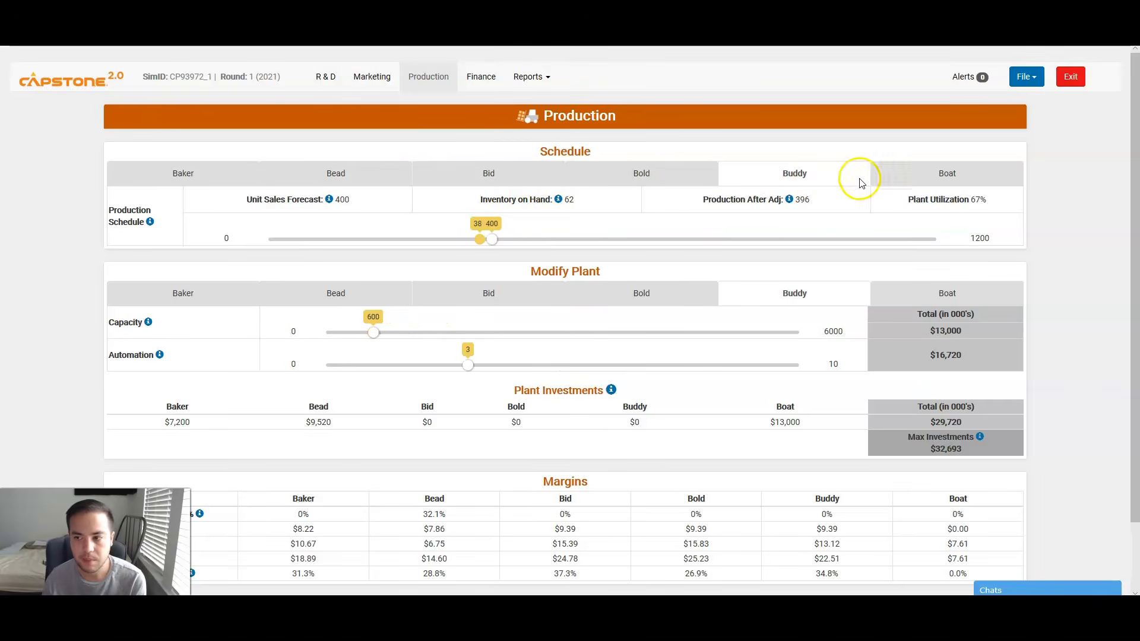
pyautogui.click(920, 181)
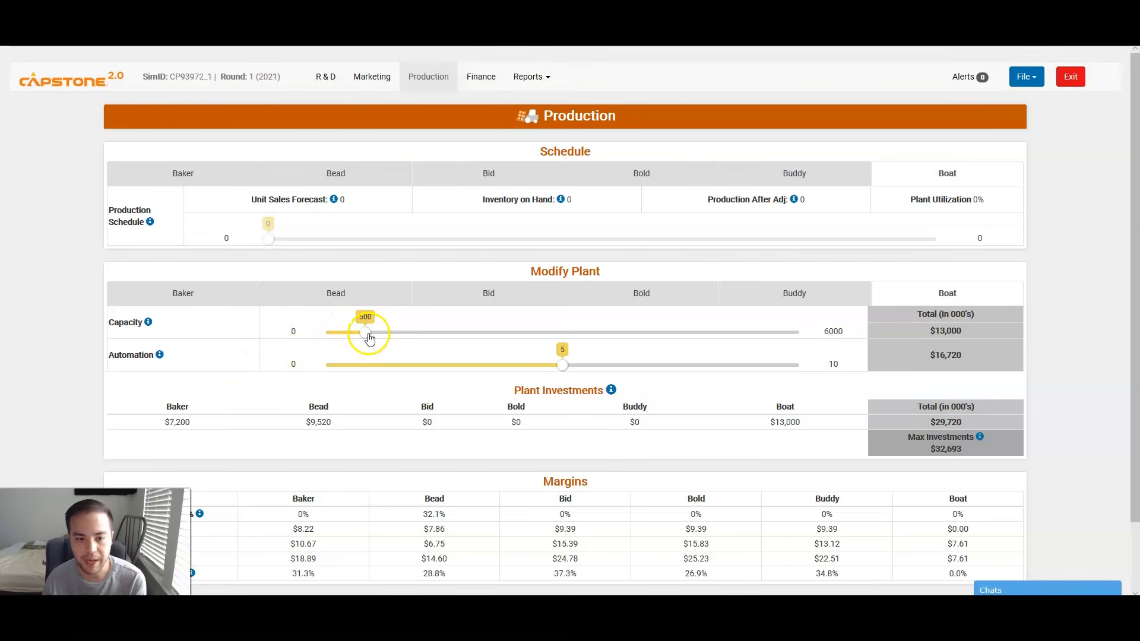
# - Review the financing decisions for current debt, bonds and common stock, along with the cash flow and outstanding bonds
pyautogui.click(481, 82)
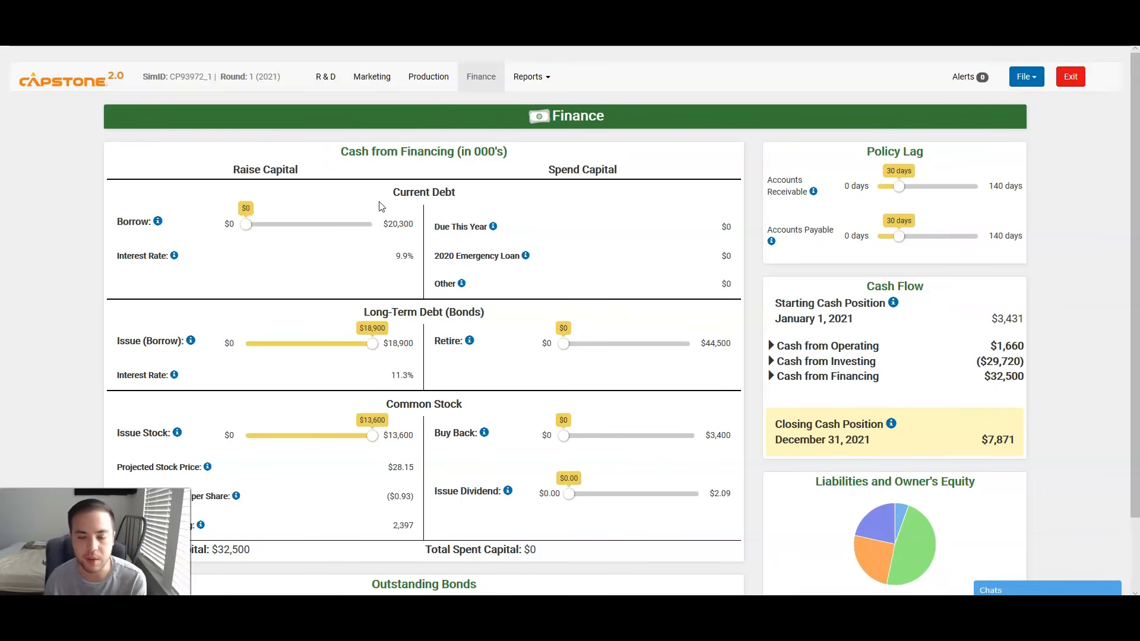
pyautogui.scroll(-2, 359, 201)
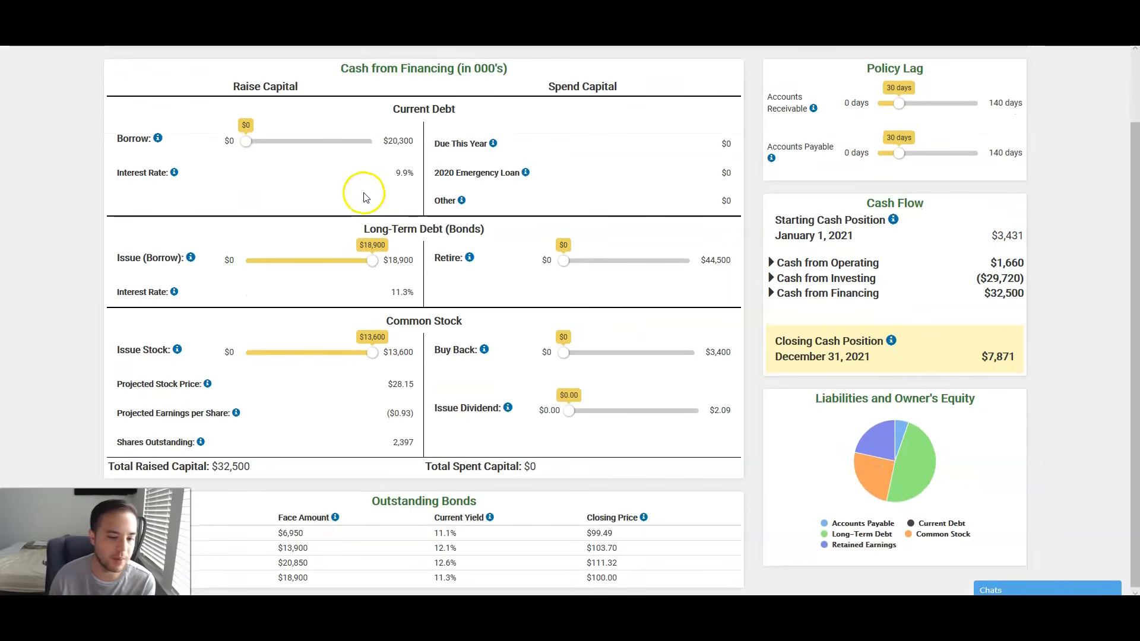
pyautogui.scroll(-1, 312, 216)
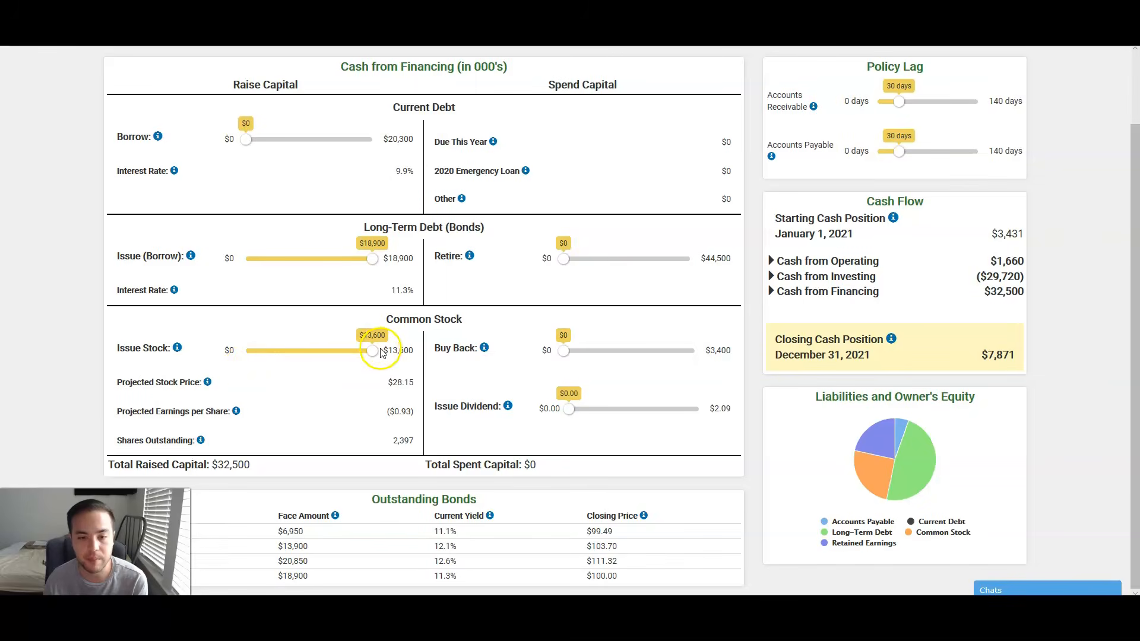
pyautogui.scroll(2, 483, 262)
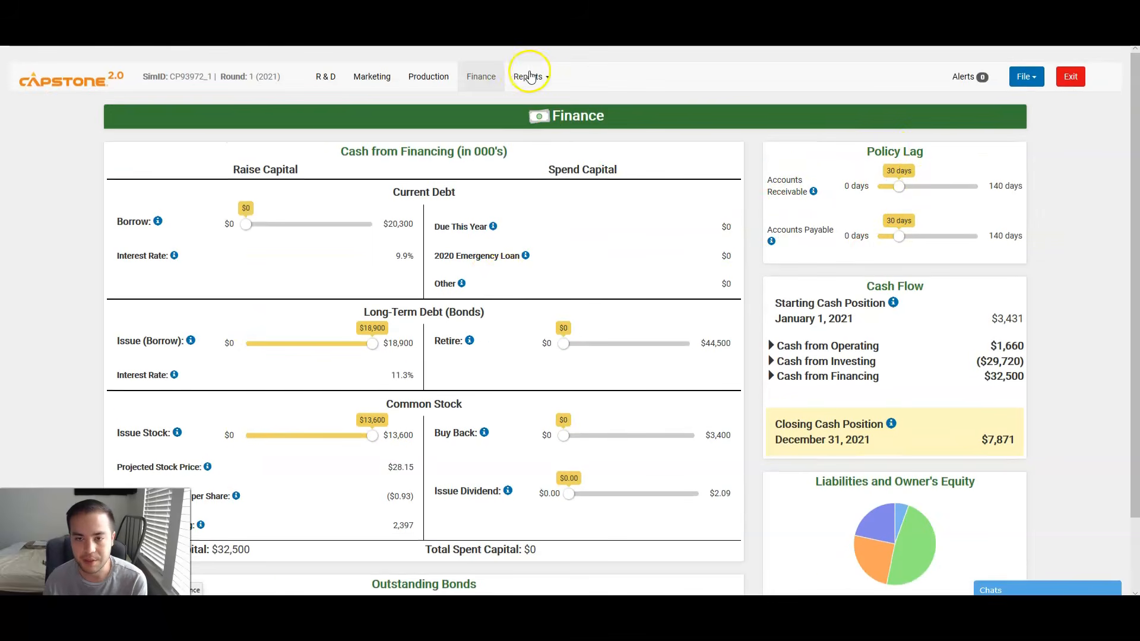
# - Return to the R&D decisions and set Baker's performance to 5.9, using the Traditional segment's criteria as reference
pyautogui.click(327, 83)
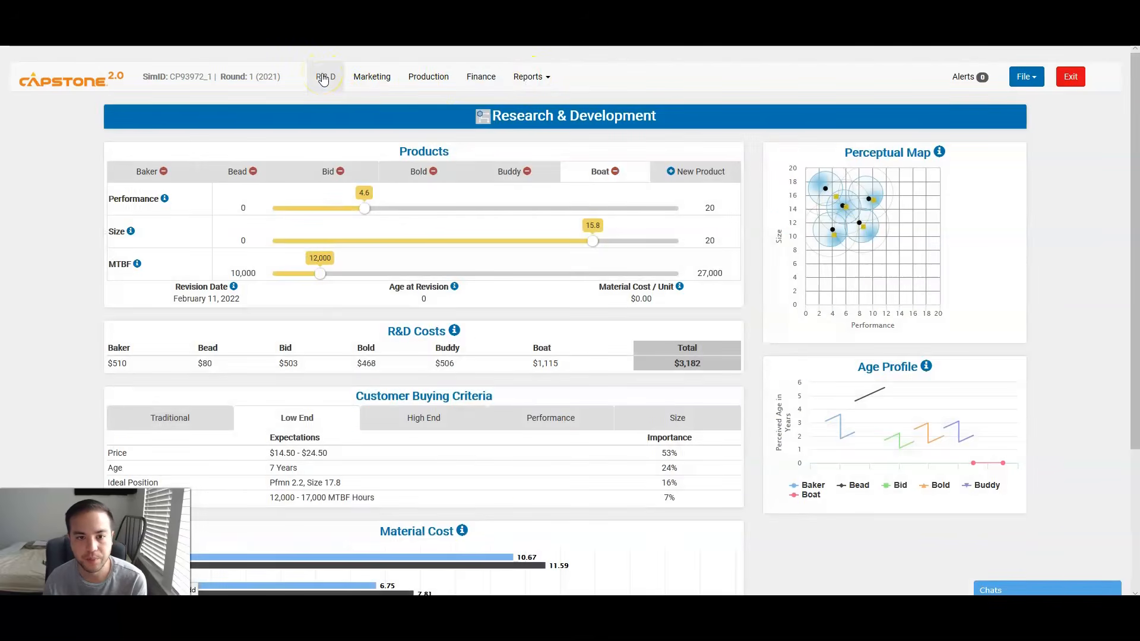
pyautogui.click(169, 173)
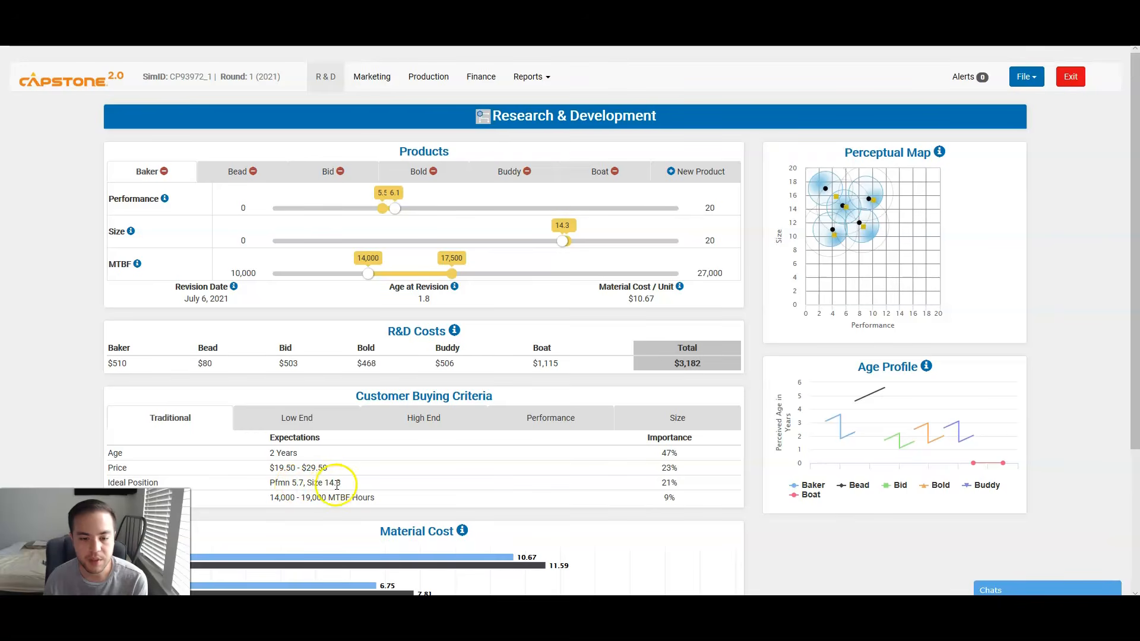
pyautogui.click(563, 243)
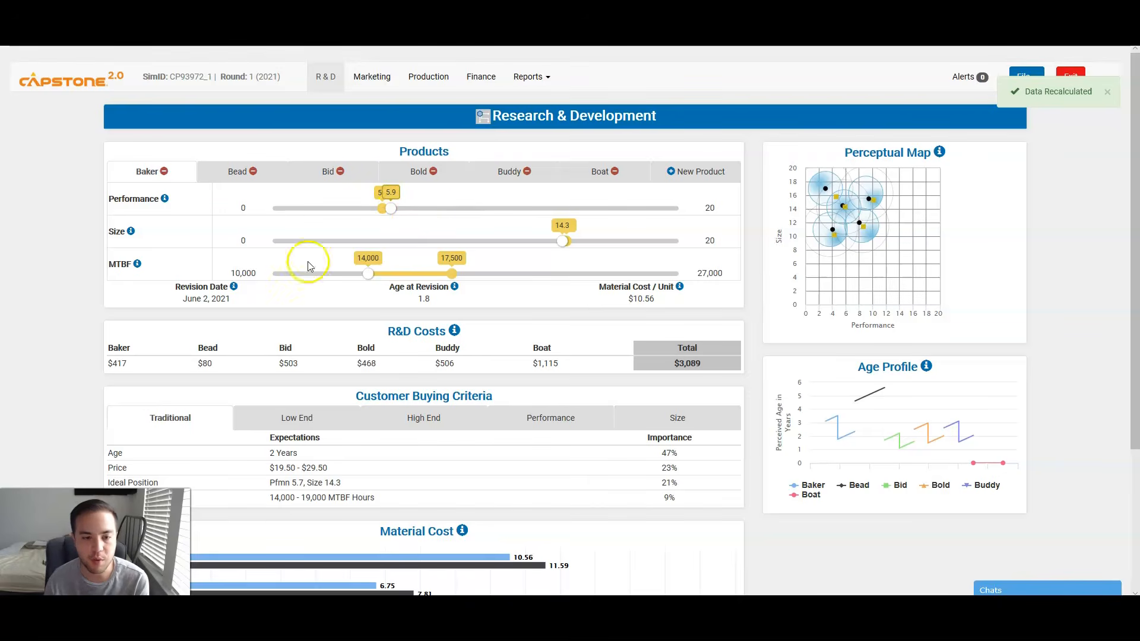
# - Try Baker's performance at 5.5 and 5.6 and its MTBF at 17,550, restoring them to 5.9 and 14,000
pyautogui.moveTo(389, 212); pyautogui.dragTo(383, 215)
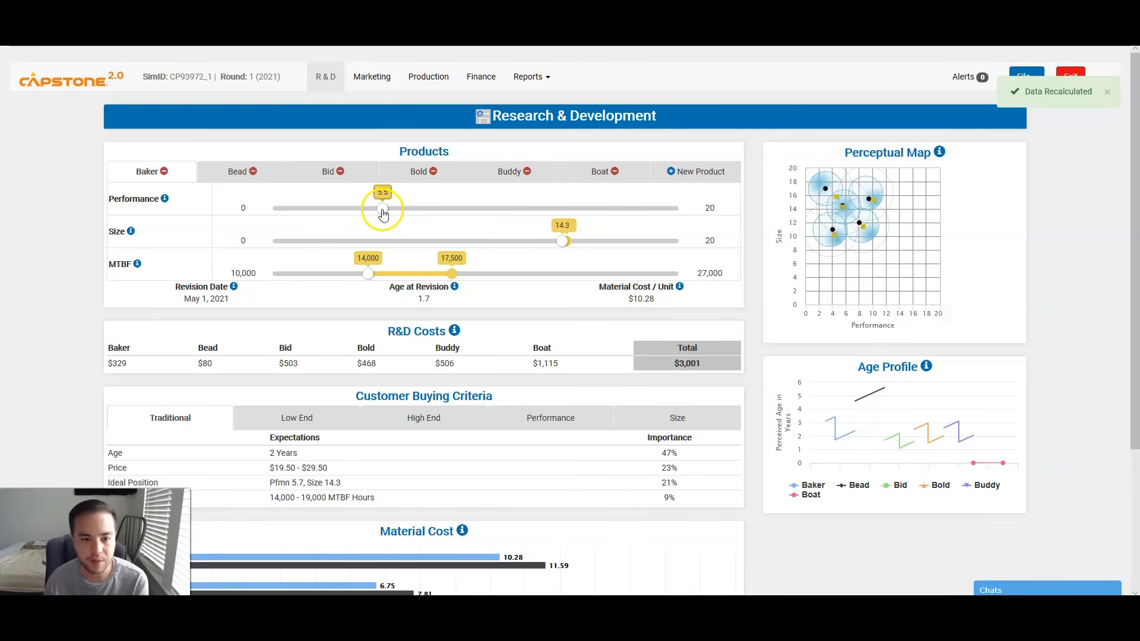
pyautogui.click(385, 214)
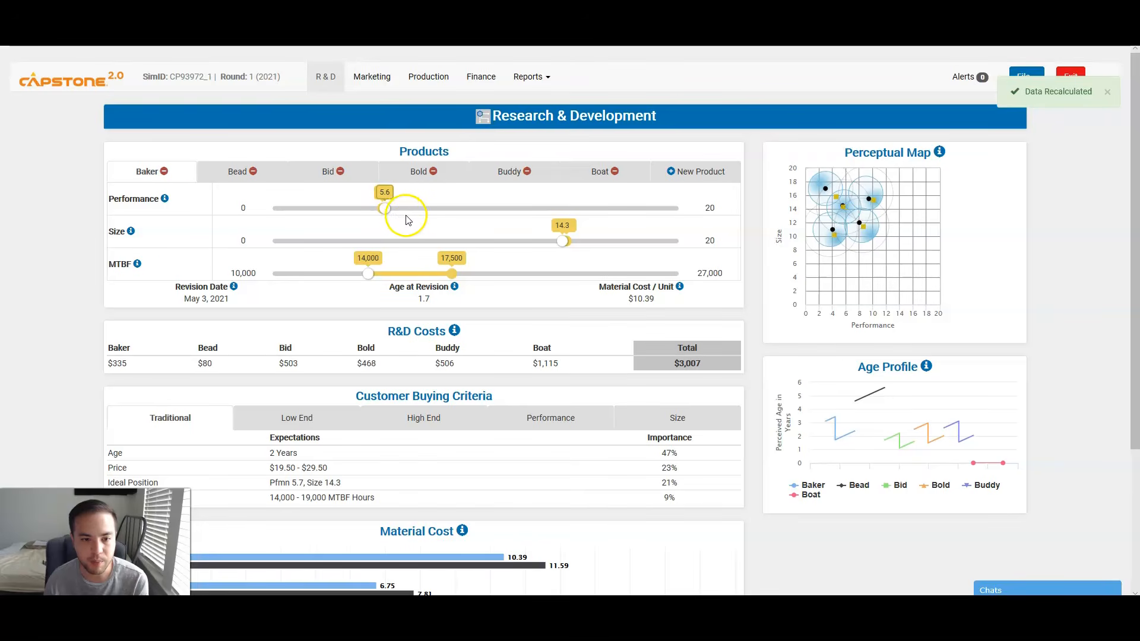
pyautogui.click(392, 209)
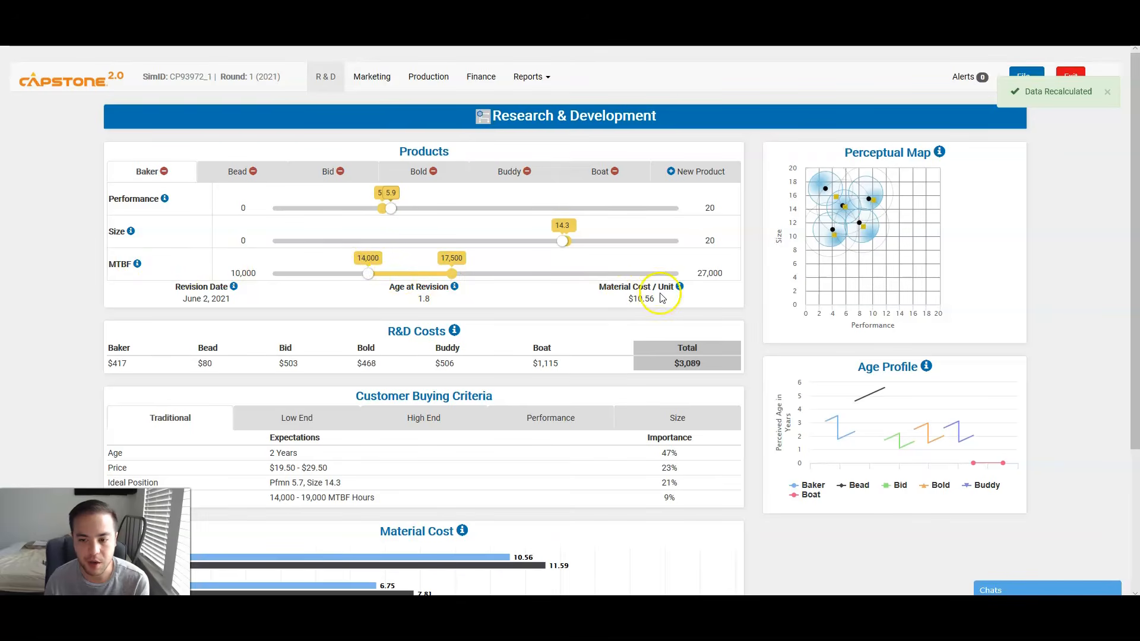
pyautogui.moveTo(373, 277); pyautogui.dragTo(453, 278)
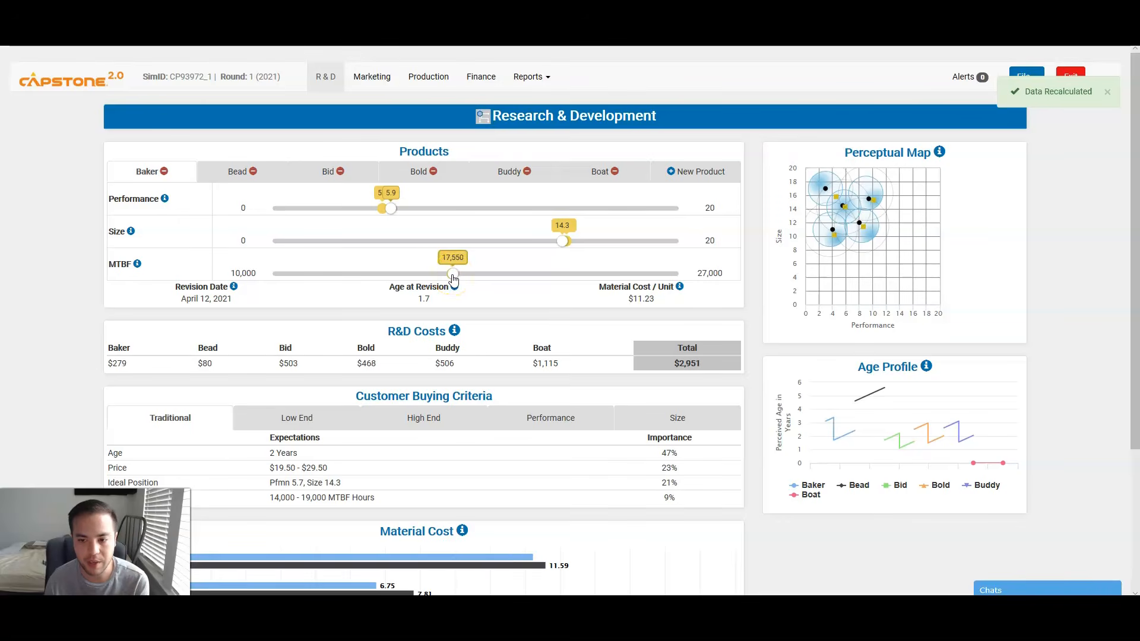
pyautogui.moveTo(453, 277); pyautogui.dragTo(371, 278)
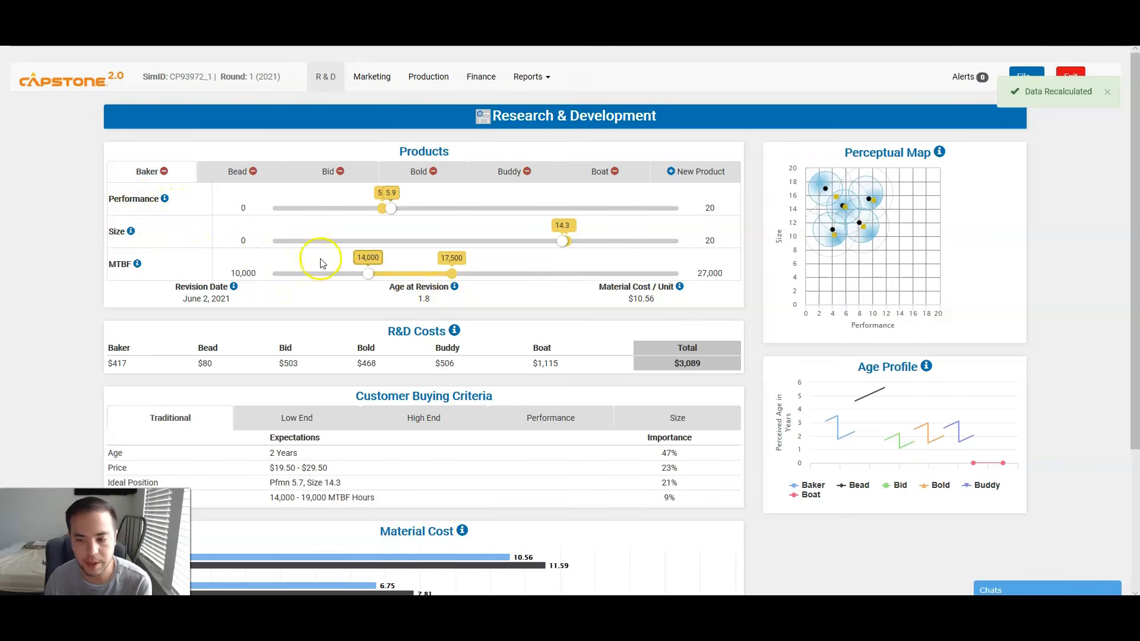
# - Compare Bead's R&D settings with the Low End buying criteria and Bid's settings with the High End criteria
pyautogui.click(232, 172)
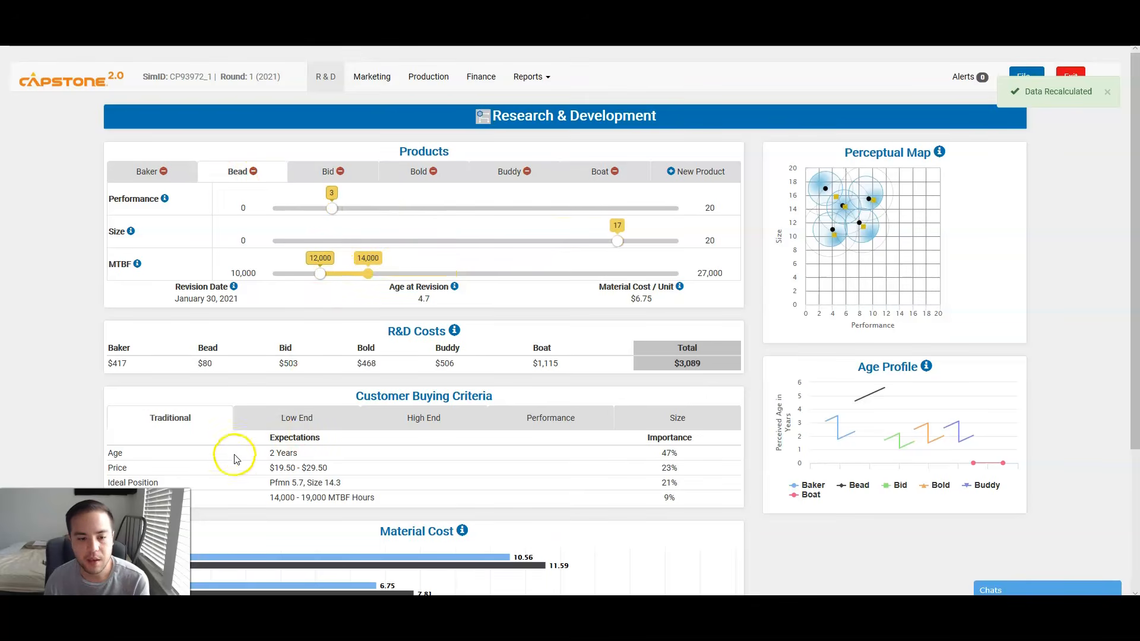
pyautogui.click(317, 426)
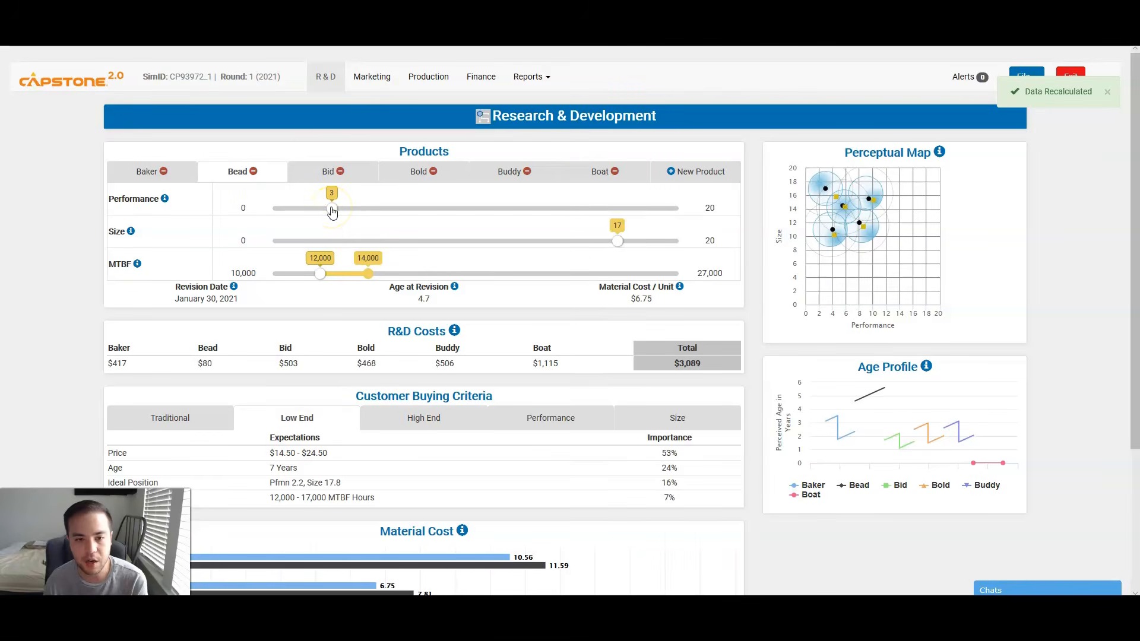
pyautogui.click(617, 240)
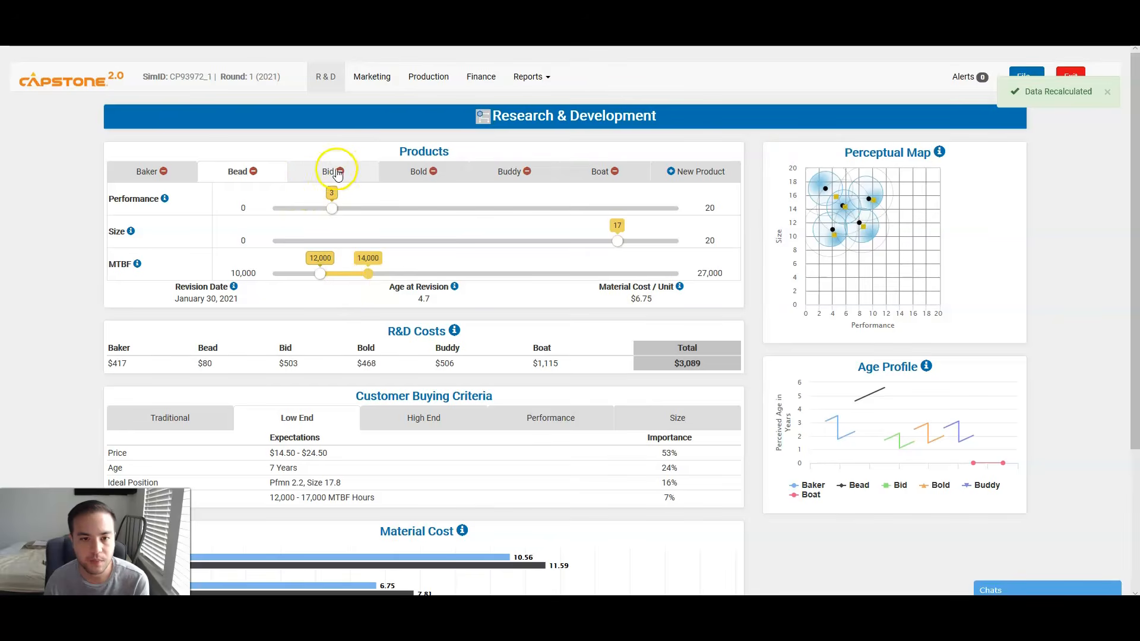
pyautogui.click(302, 172)
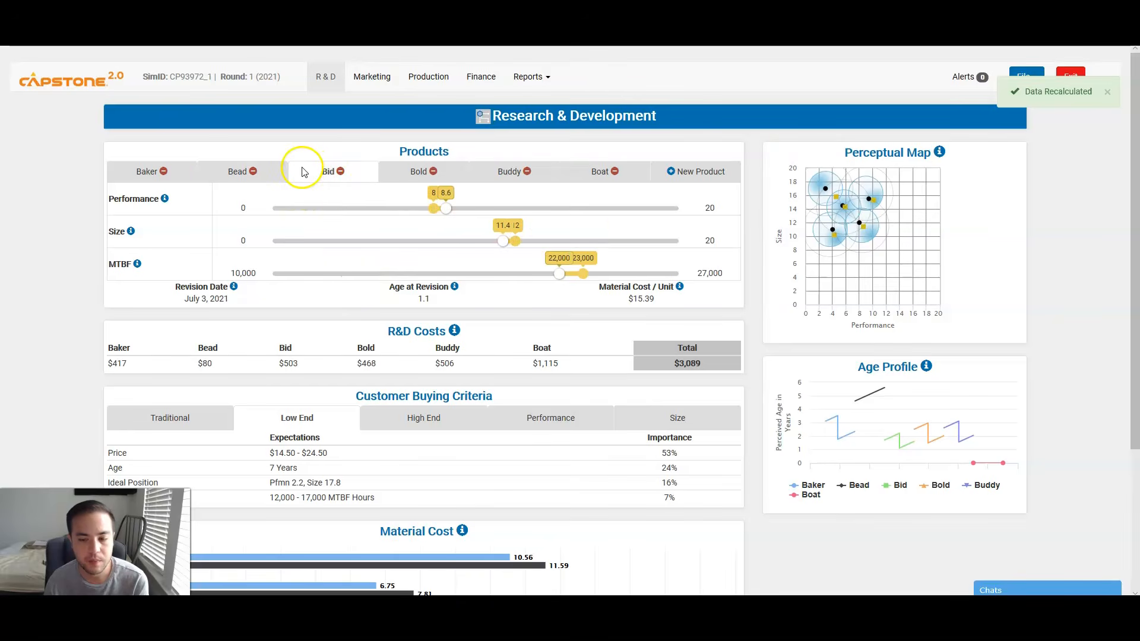
pyautogui.click(415, 421)
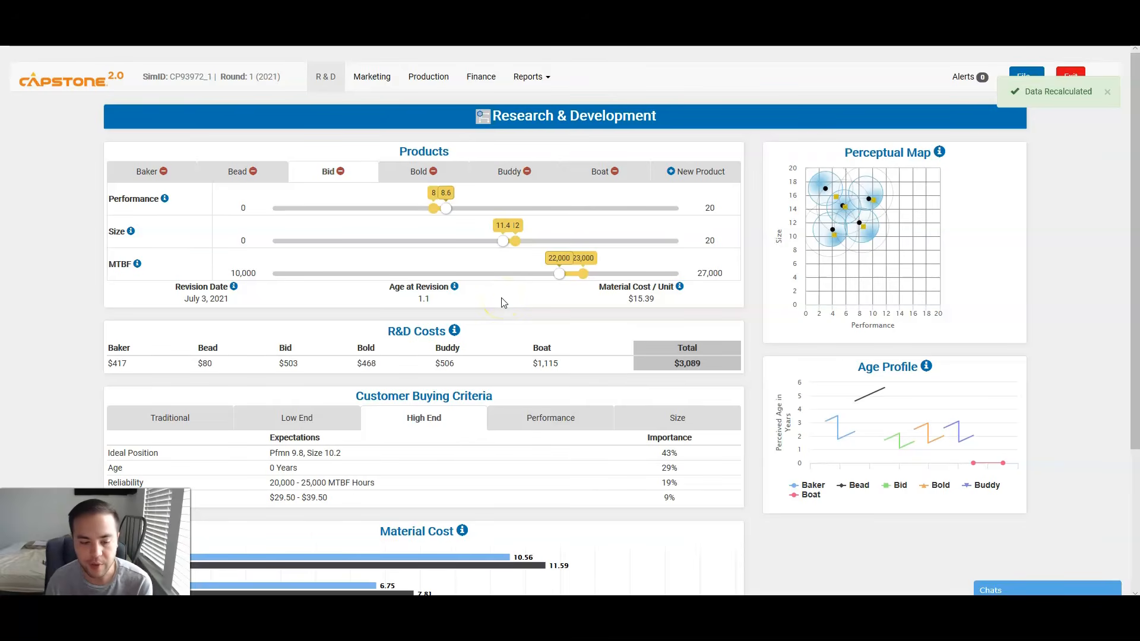
# - Compare Bold's R&D settings with the Performance buying criteria and Buddy's settings with the Size criteria
pyautogui.click(417, 173)
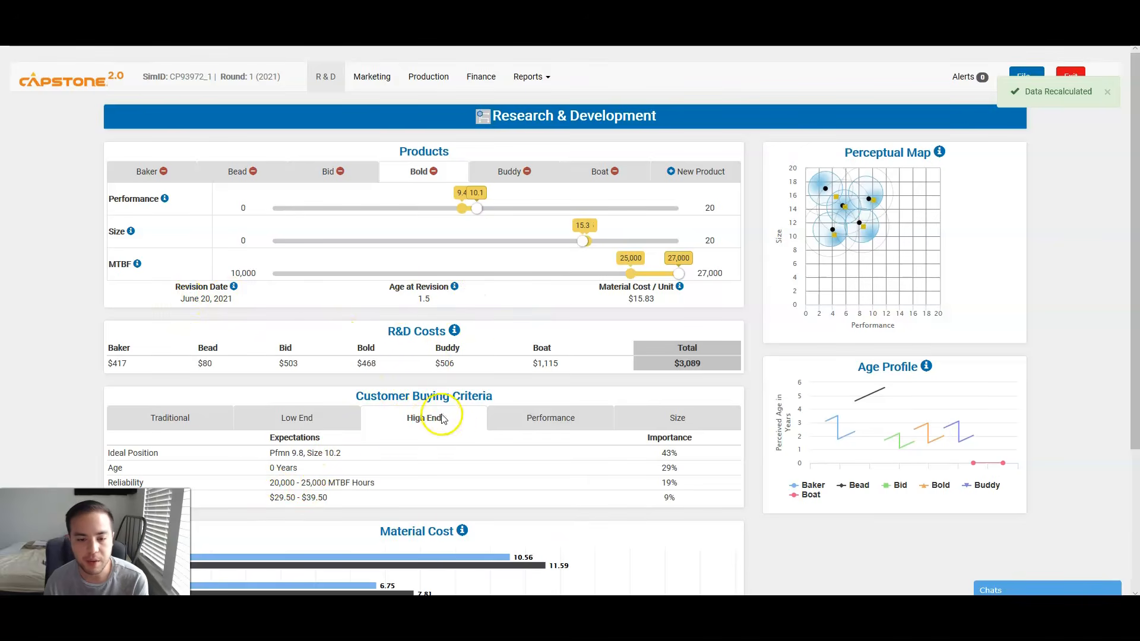
pyautogui.click(496, 419)
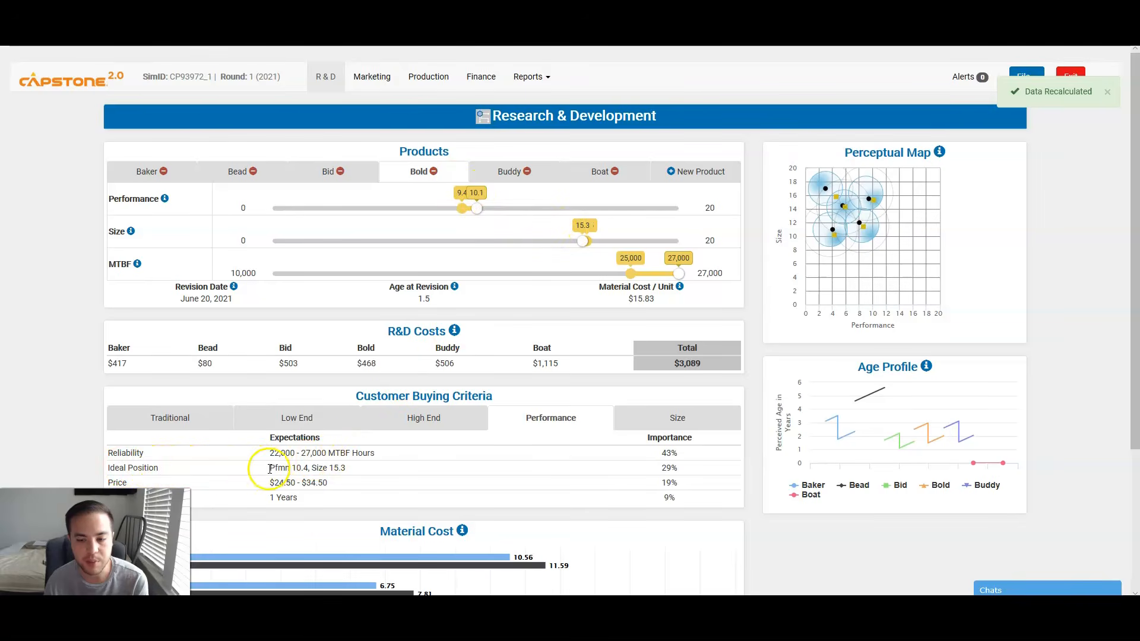
pyautogui.click(500, 173)
pyautogui.click(629, 414)
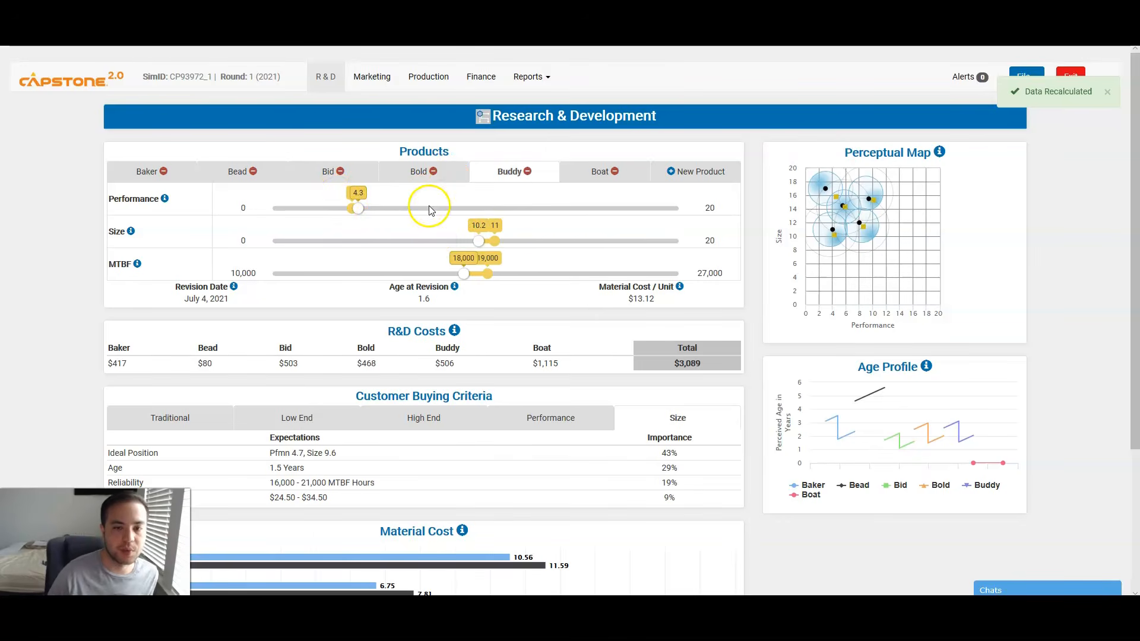
# - Compare Boat's R&D settings with the Low End buying criteria and inspect the product positions on the perceptual map
pyautogui.click(591, 172)
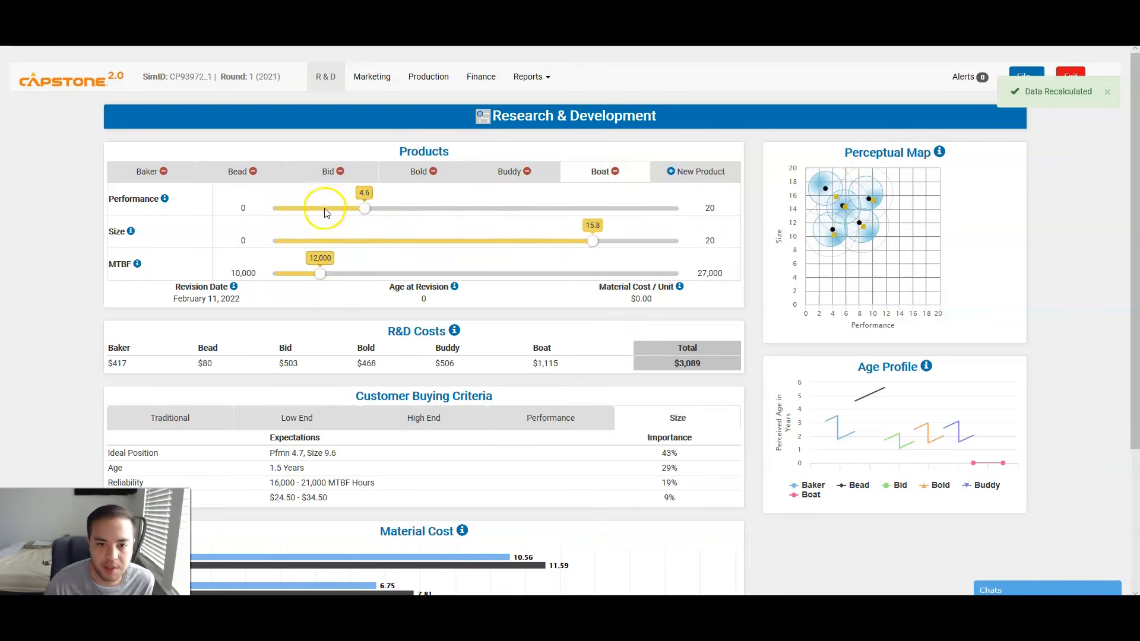
pyautogui.click(291, 425)
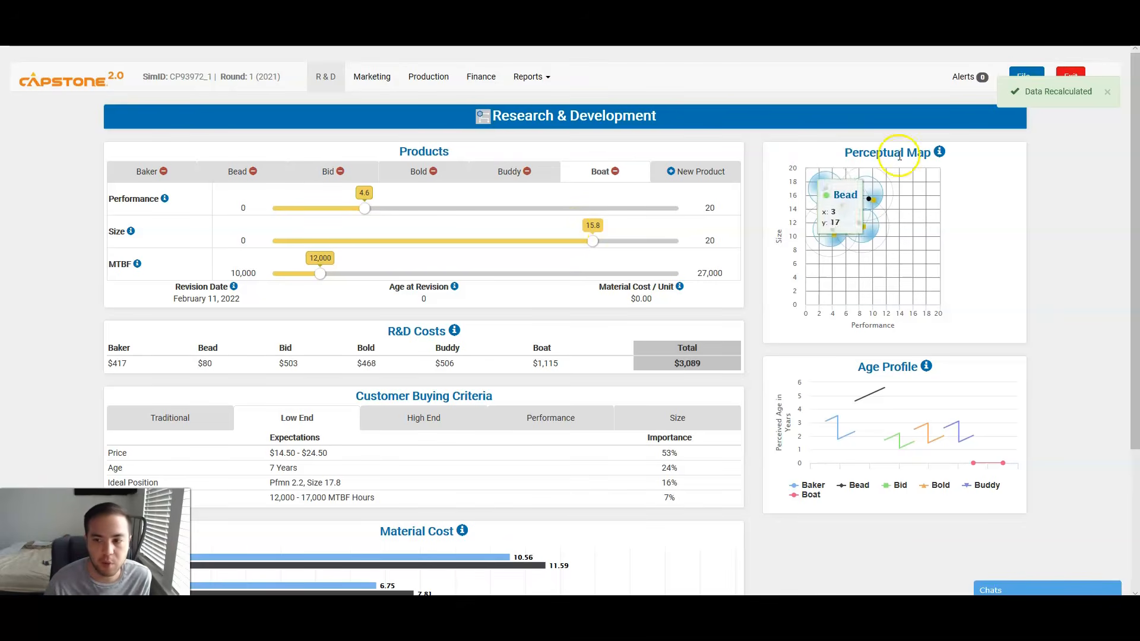
pyautogui.click(842, 205)
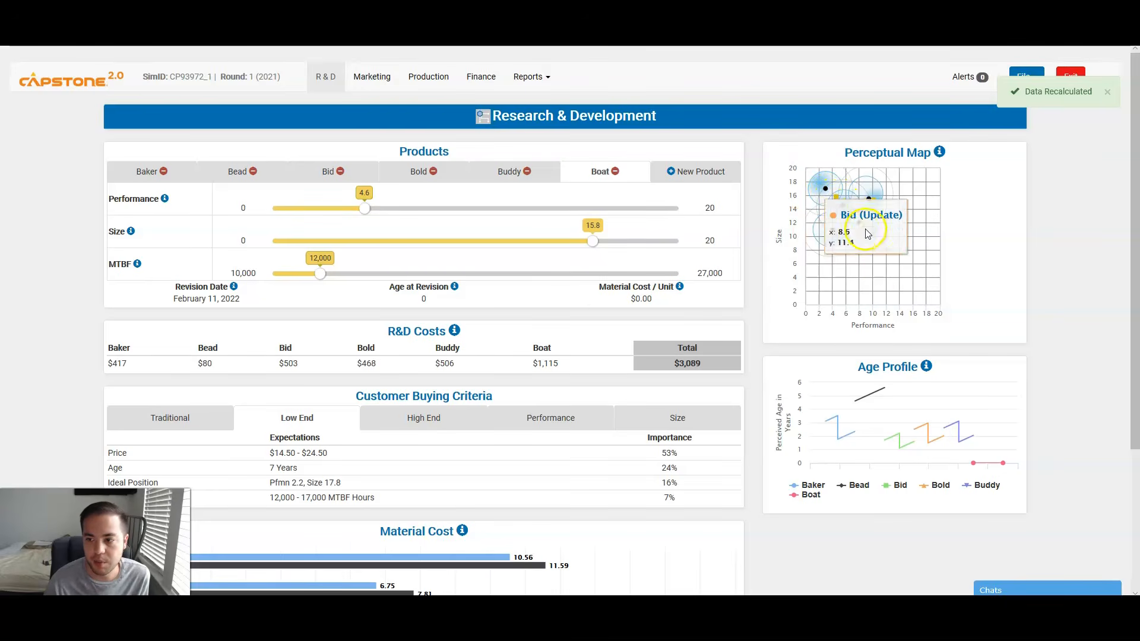
pyautogui.click(507, 178)
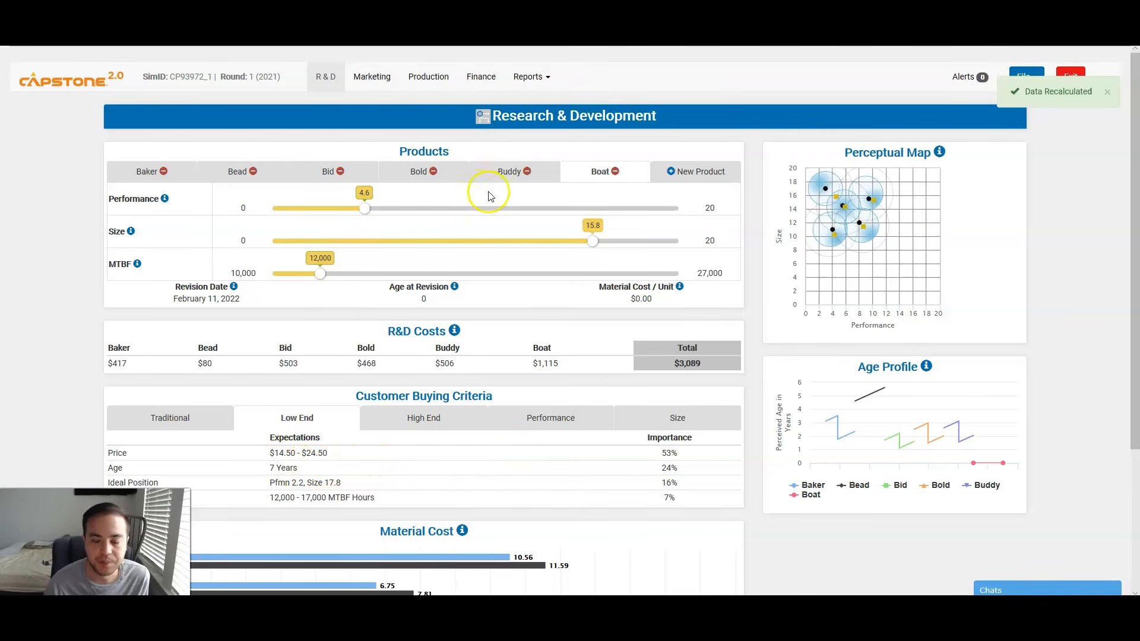
# - Go to the marketing decisions and compare Baker's price with the Traditional segment's buying criteria
pyautogui.click(372, 83)
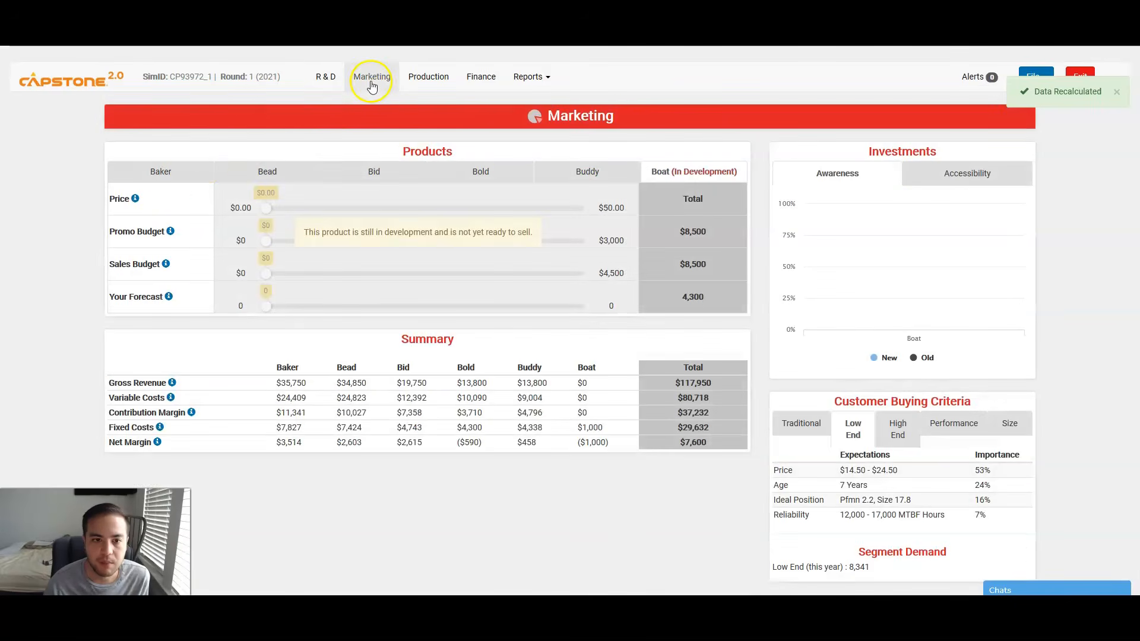
pyautogui.click(176, 173)
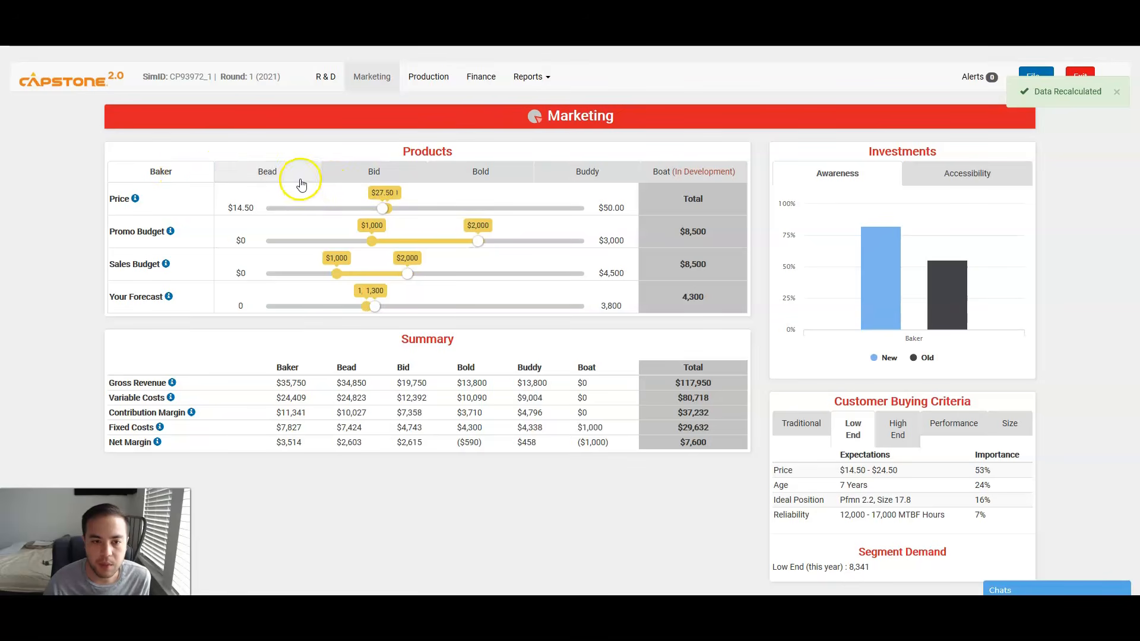
pyautogui.click(813, 432)
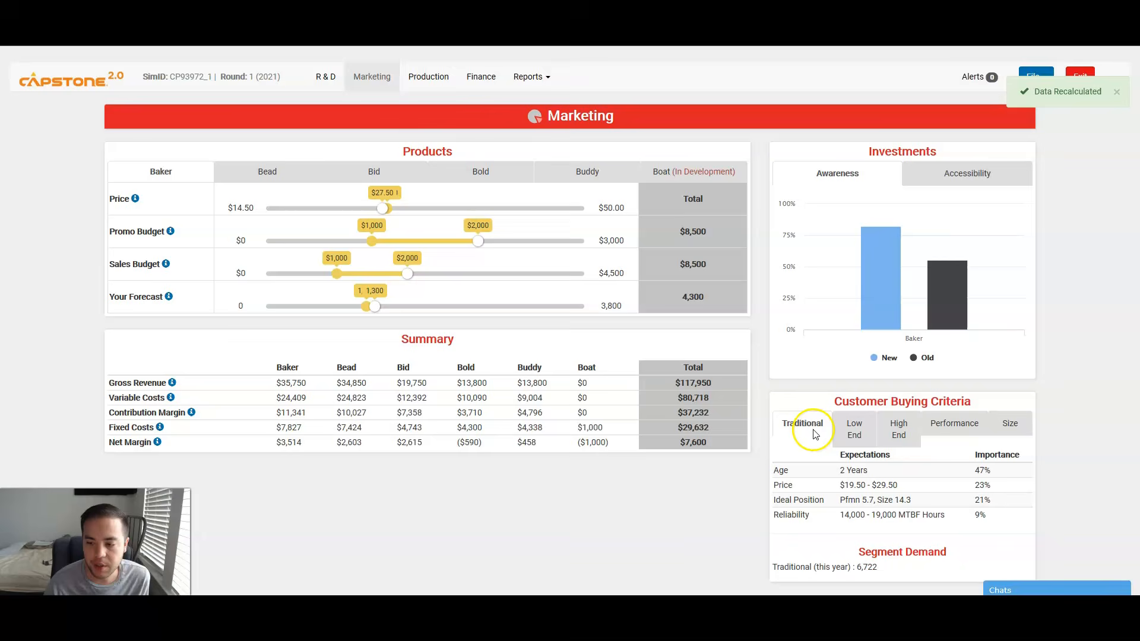
# - Look through the marketing prices, promo and sales budgets, and forecasts of Bead, Bid, Bold and Buddy, rechecking Baker in between
pyautogui.click(288, 176)
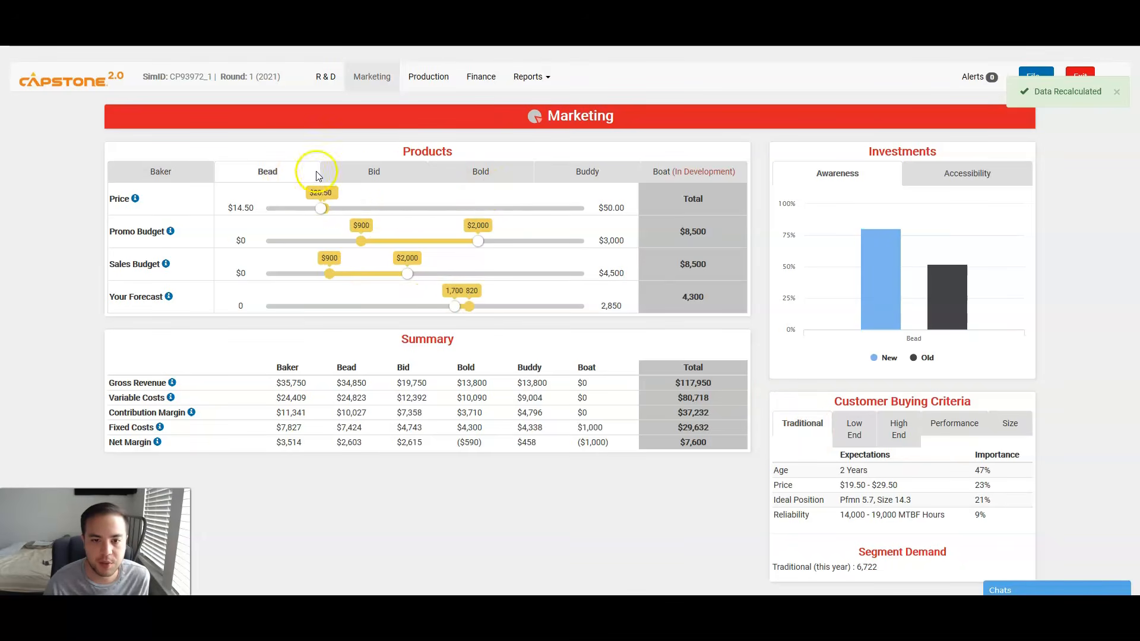
pyautogui.click(398, 173)
pyautogui.click(487, 178)
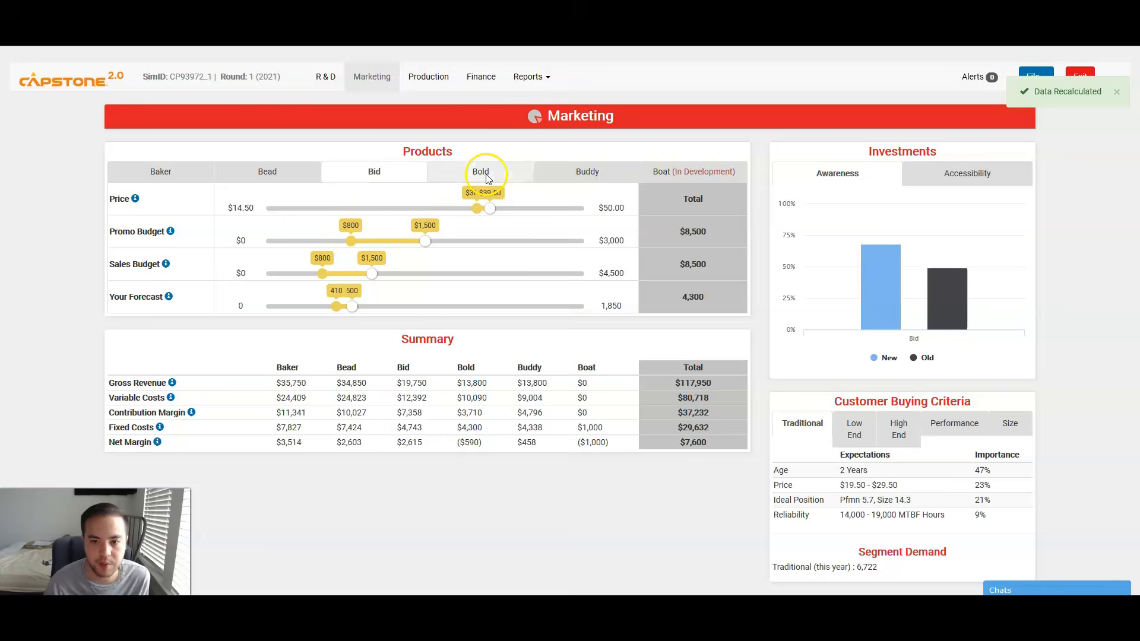
pyautogui.click(588, 173)
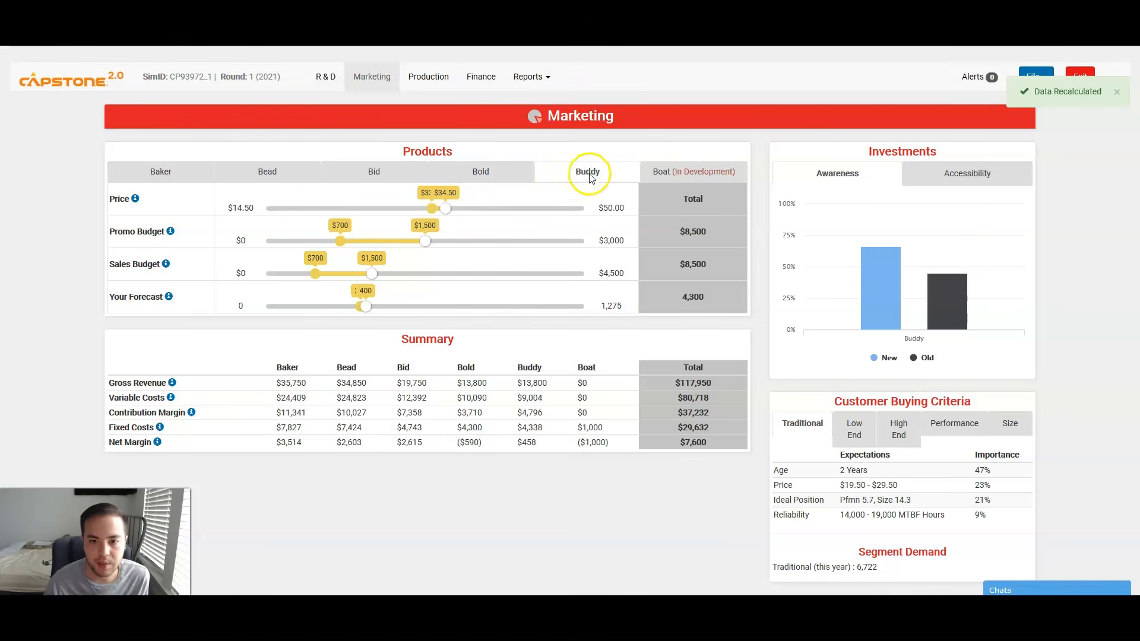
pyautogui.click(284, 177)
pyautogui.click(152, 171)
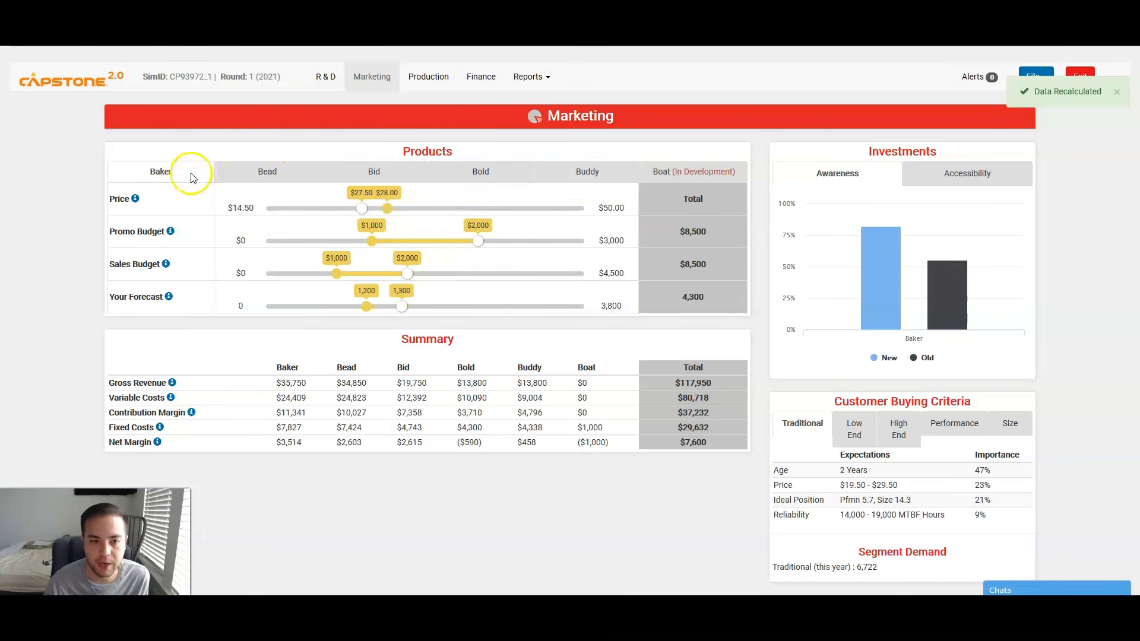
pyautogui.click(282, 173)
pyautogui.click(377, 176)
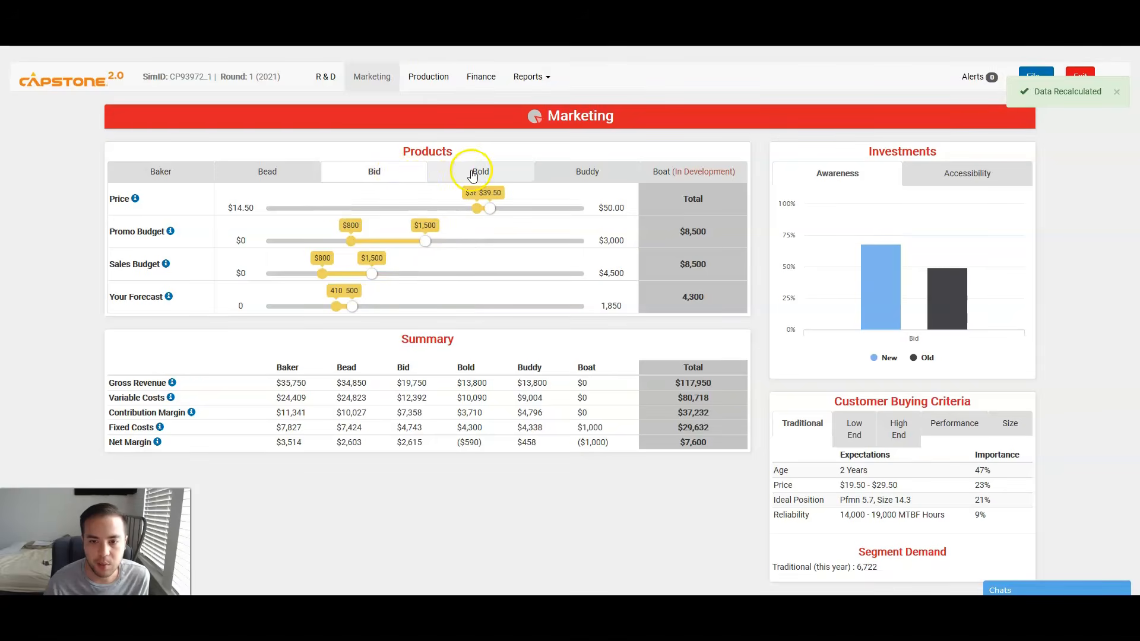
pyautogui.click(474, 174)
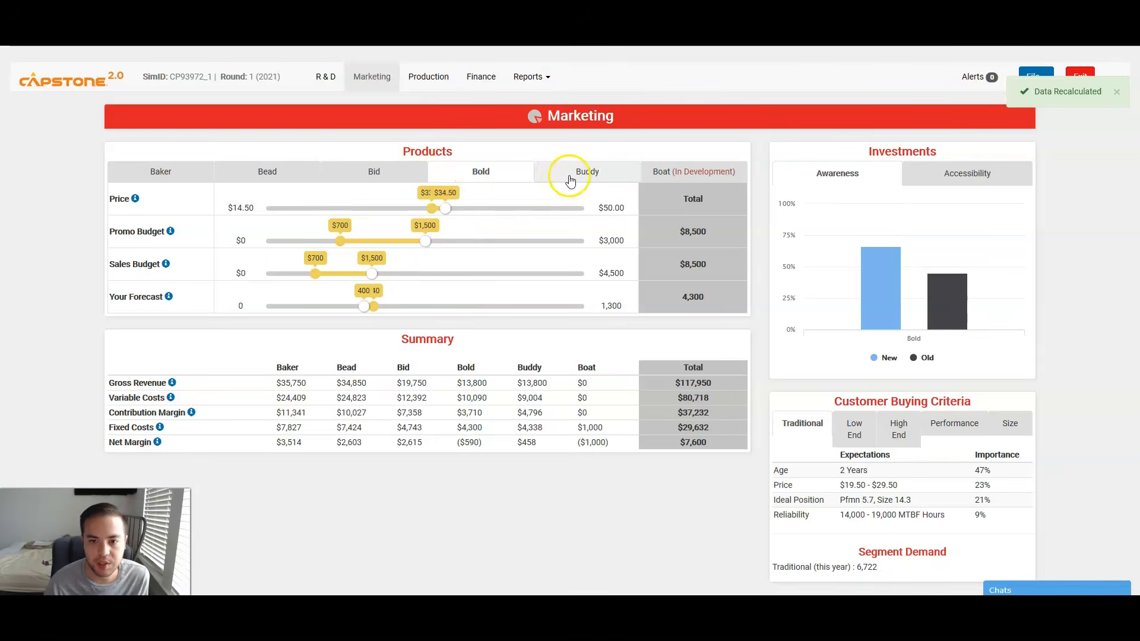
pyautogui.click(568, 178)
# - Compare Bid's price with the High End buying criteria and Bold's price with the Performance criteria
pyautogui.click(491, 174)
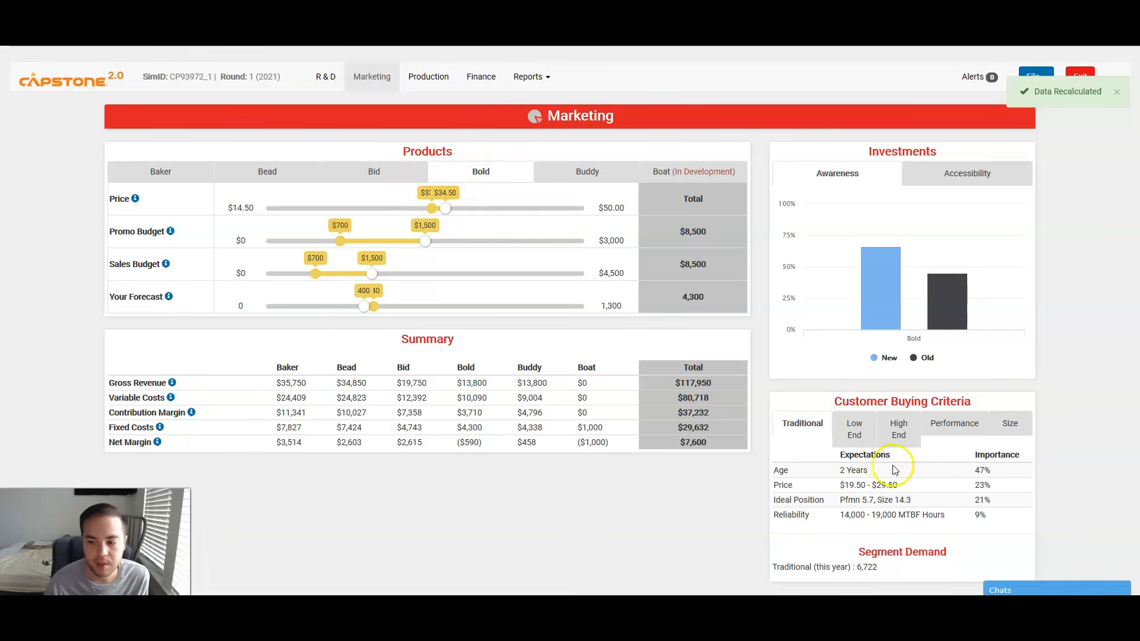
pyautogui.click(905, 440)
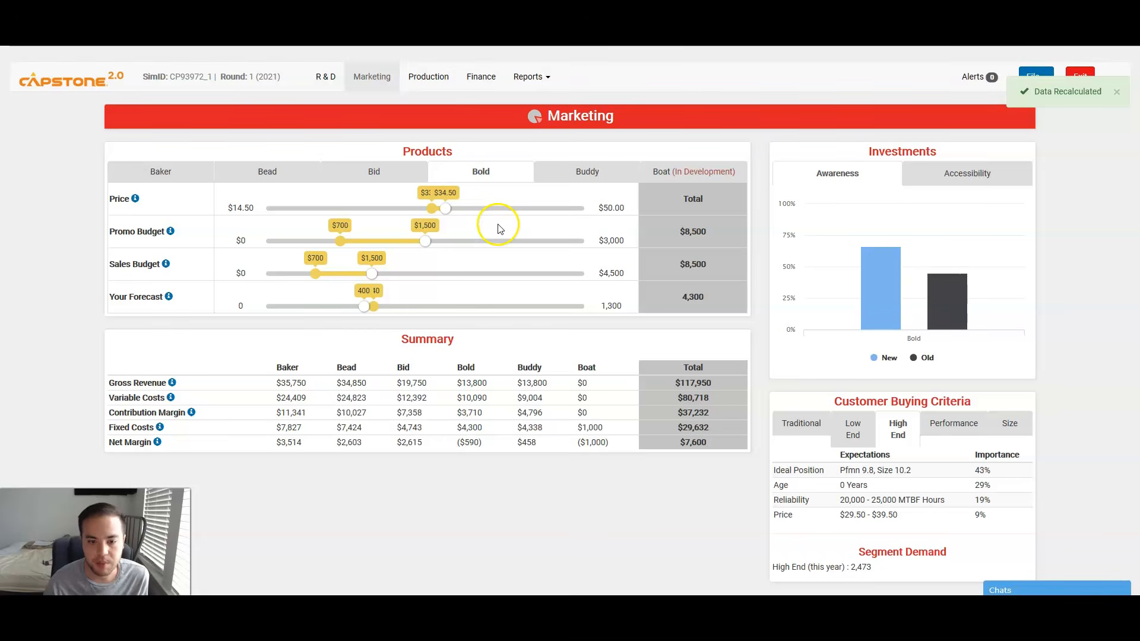
pyautogui.click(374, 169)
pyautogui.click(479, 171)
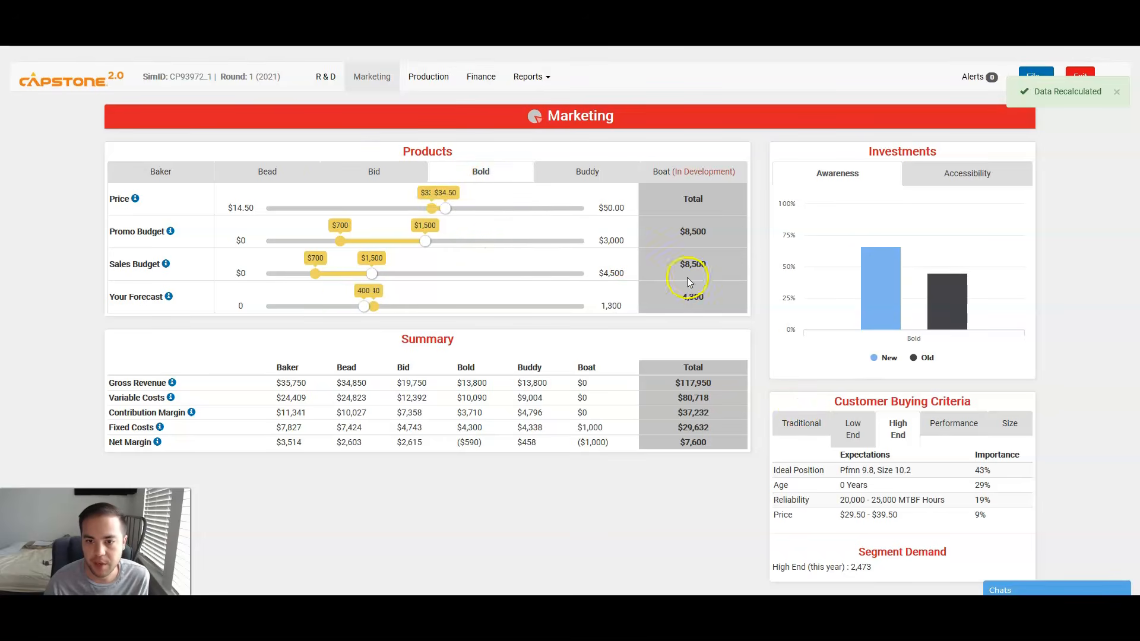
pyautogui.click(928, 425)
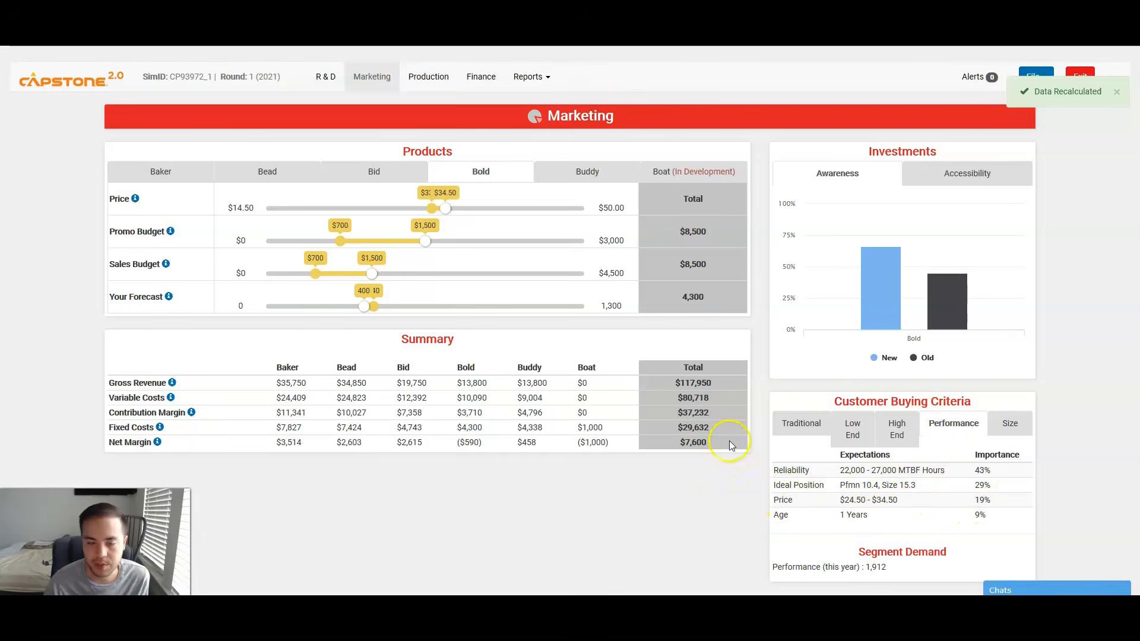
# - Review the promo and sales budgets of each product from Baker through Boat, finishing on Baker
pyautogui.click(161, 171)
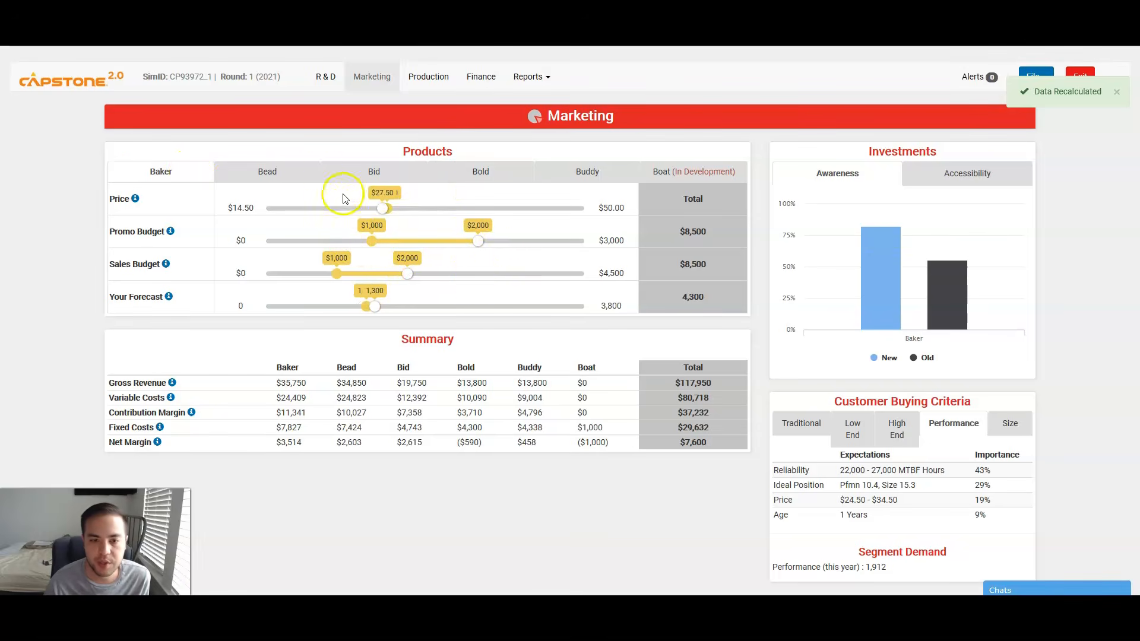
pyautogui.click(297, 173)
pyautogui.click(416, 177)
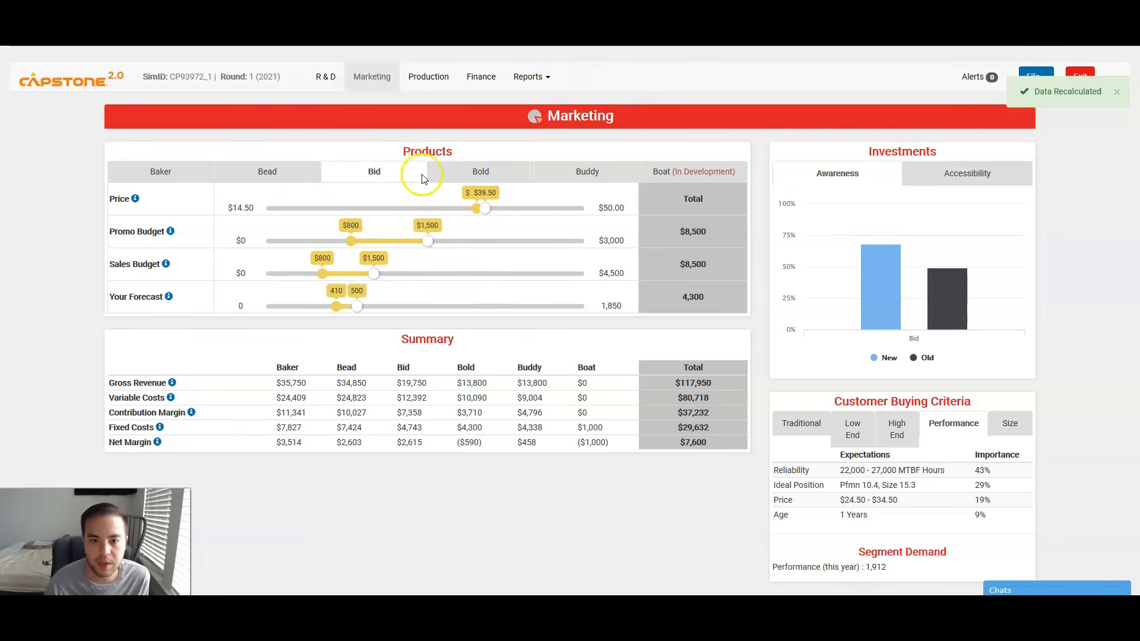
pyautogui.click(507, 172)
pyautogui.click(594, 180)
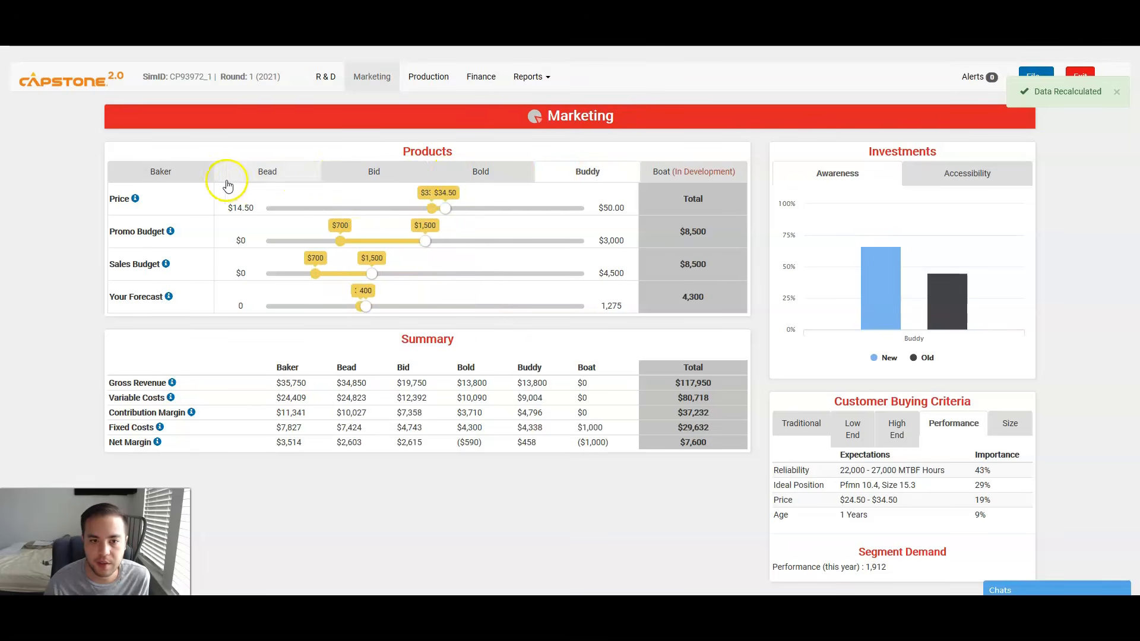
pyautogui.click(198, 178)
pyautogui.click(669, 172)
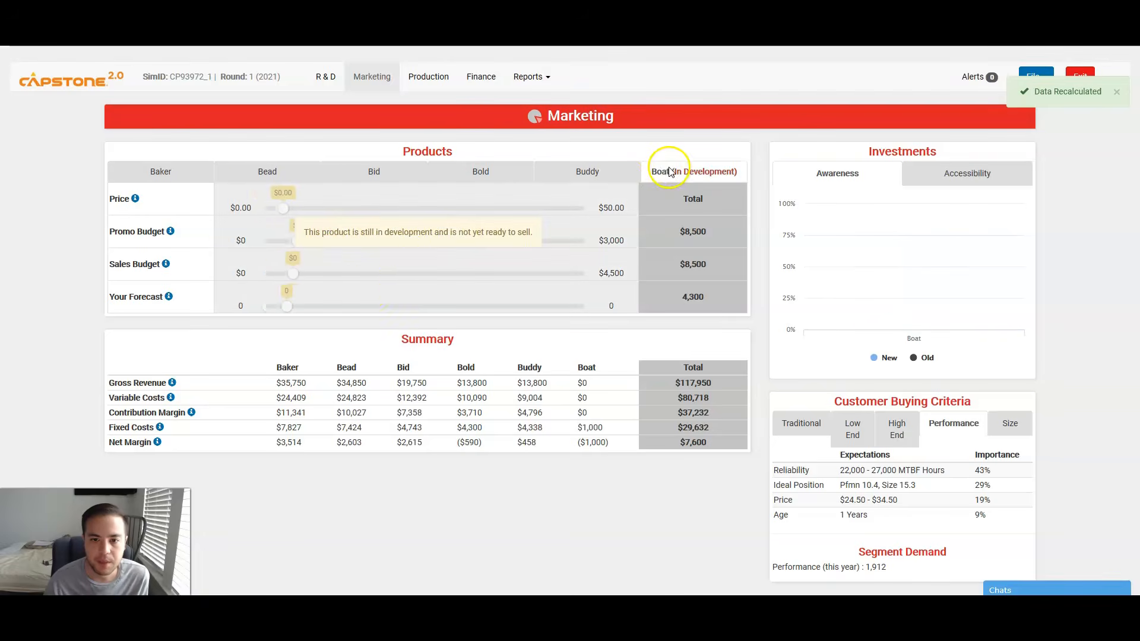
pyautogui.click(173, 177)
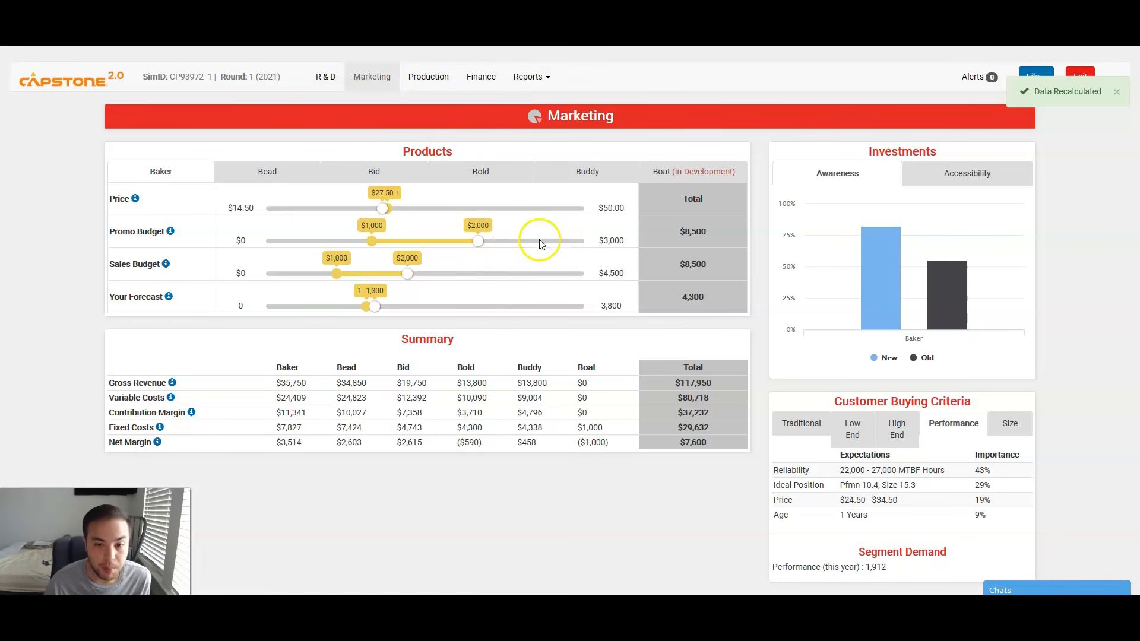
pyautogui.moveTo(873, 205)
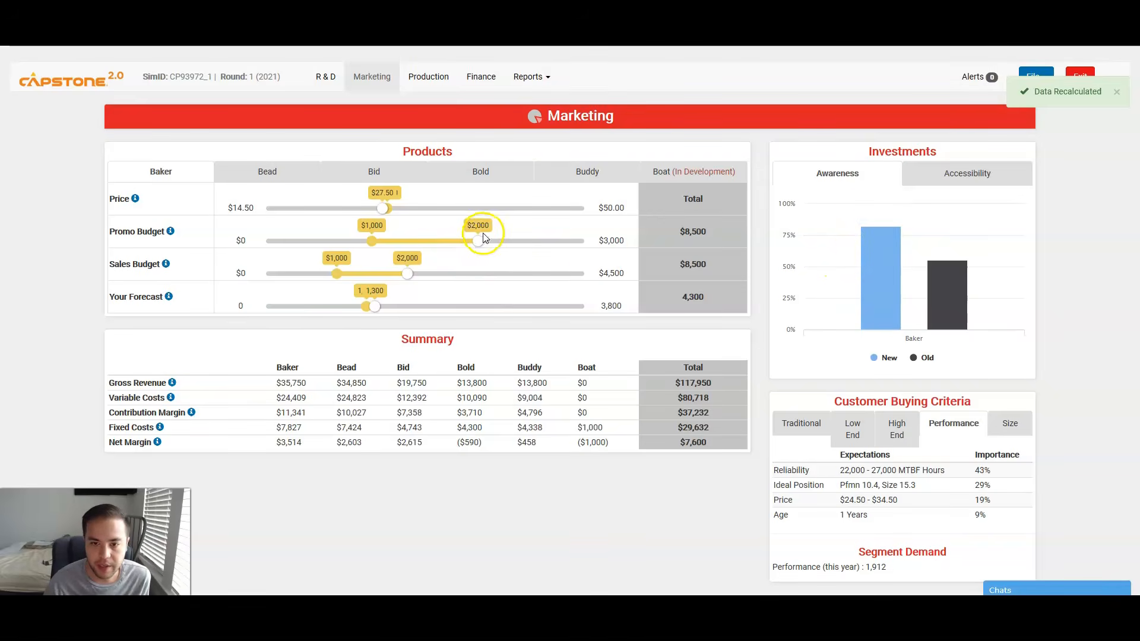
pyautogui.moveTo(480, 245)
pyautogui.mouseDown()
pyautogui.moveTo(417, 248)
pyautogui.moveTo(479, 247)
pyautogui.mouseUp()
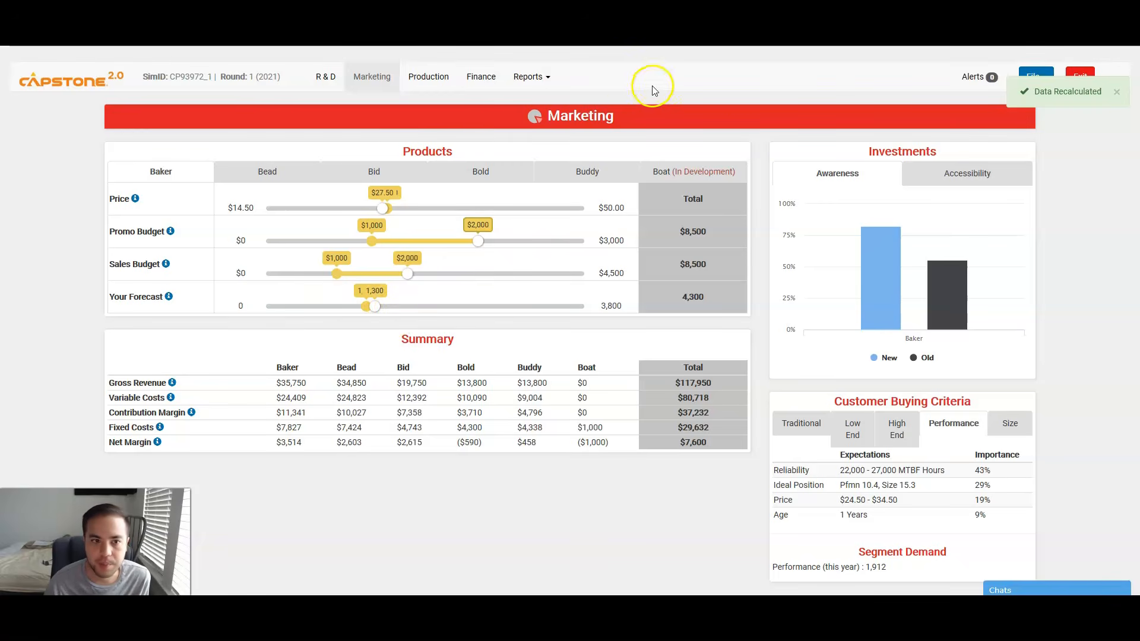
# - Switch to the forecasting workbook in Excel and inspect the Traditional segment's TMS value and Best 2 formula
pyautogui.press('super+d')
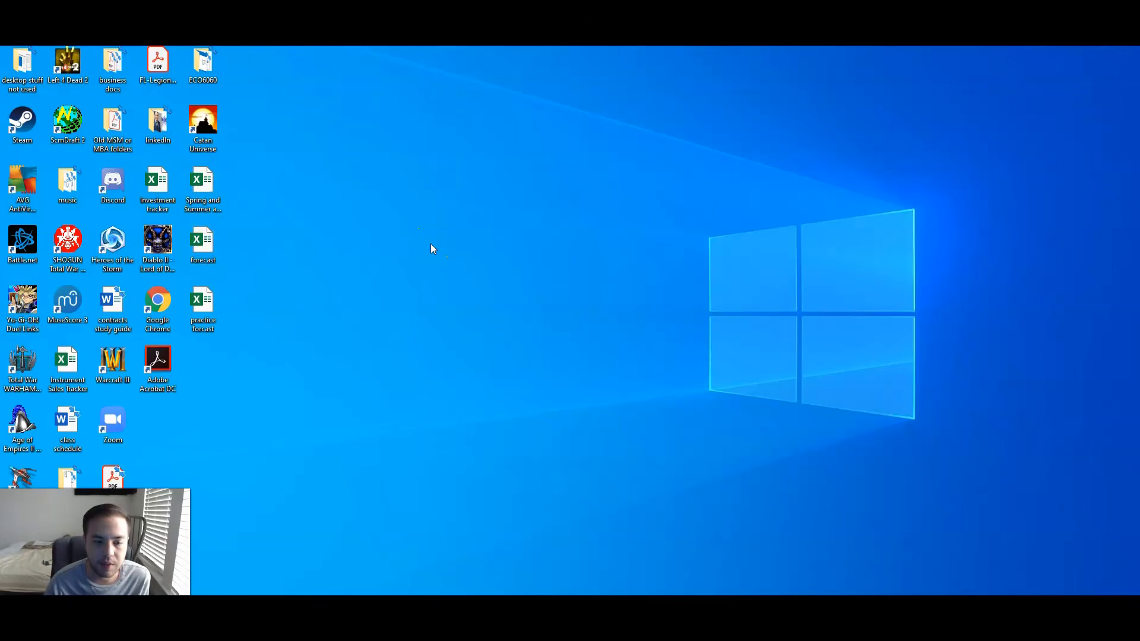
pyautogui.hotkey('alt', 'Tab')
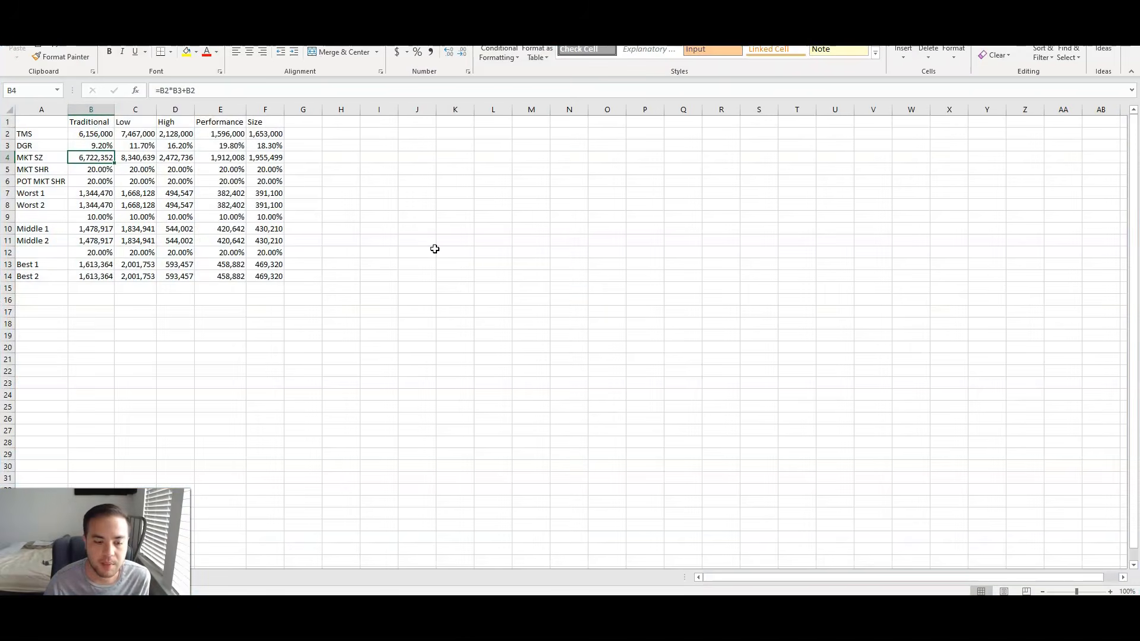
pyautogui.click(87, 133)
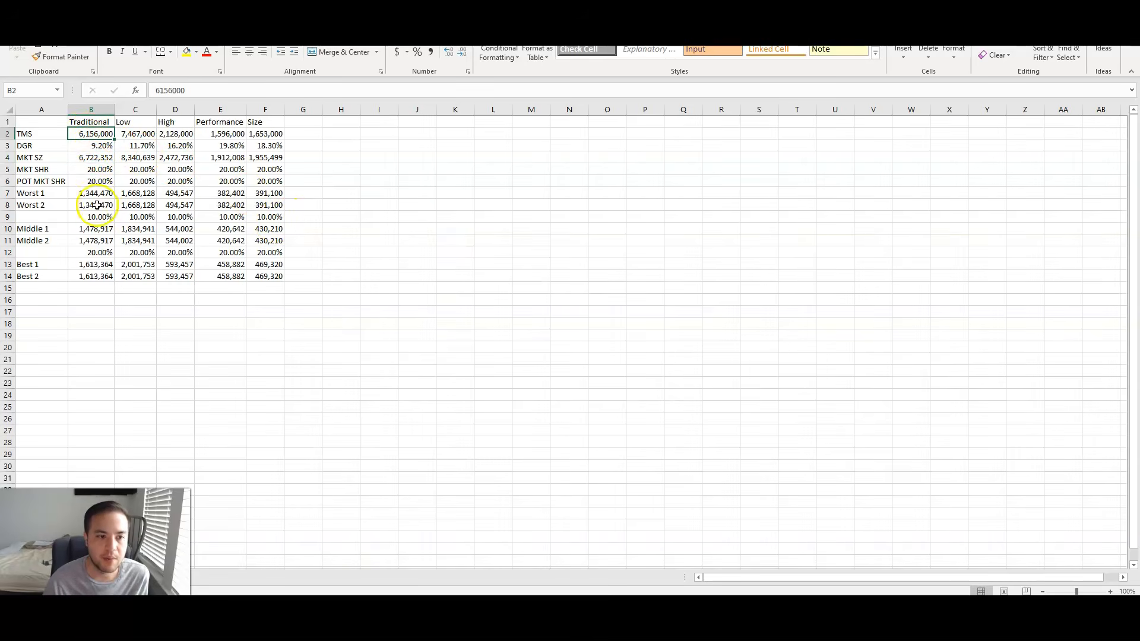
pyautogui.click(99, 275)
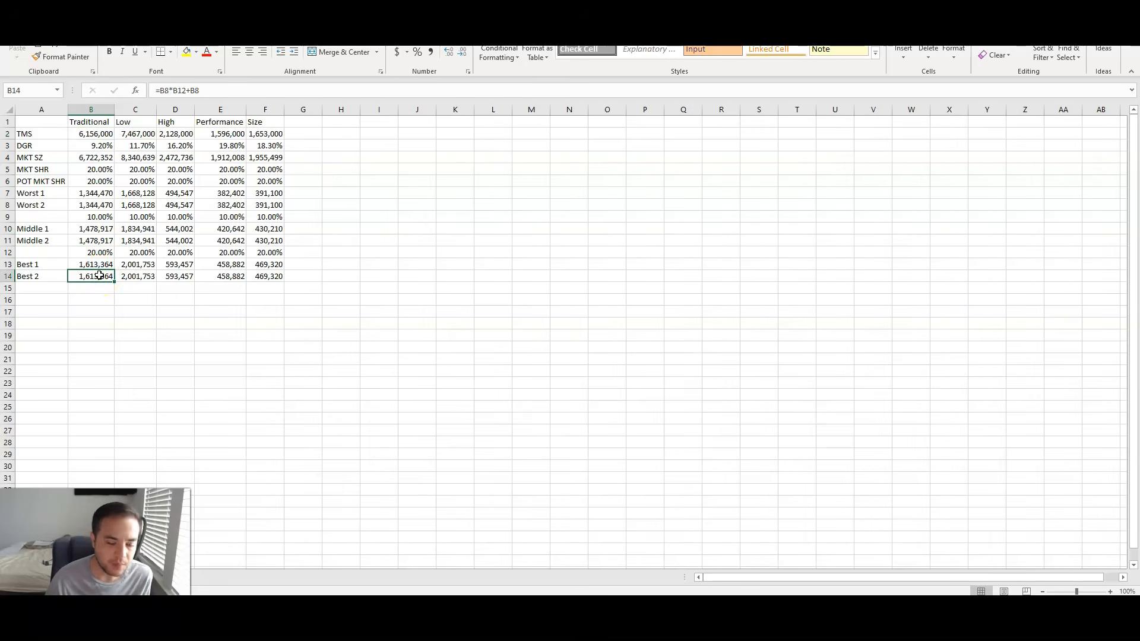
# - Trace the Traditional forecast cell by cell from TMS through growth rate, market size and market shares to Worst 2
pyautogui.click(96, 135)
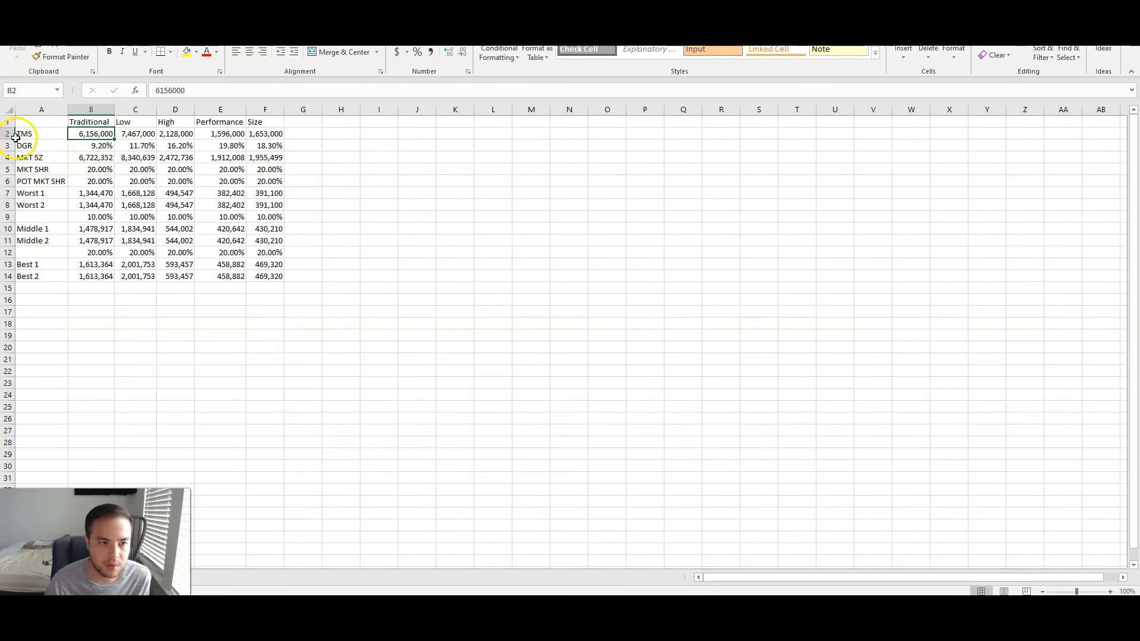
pyautogui.click(94, 146)
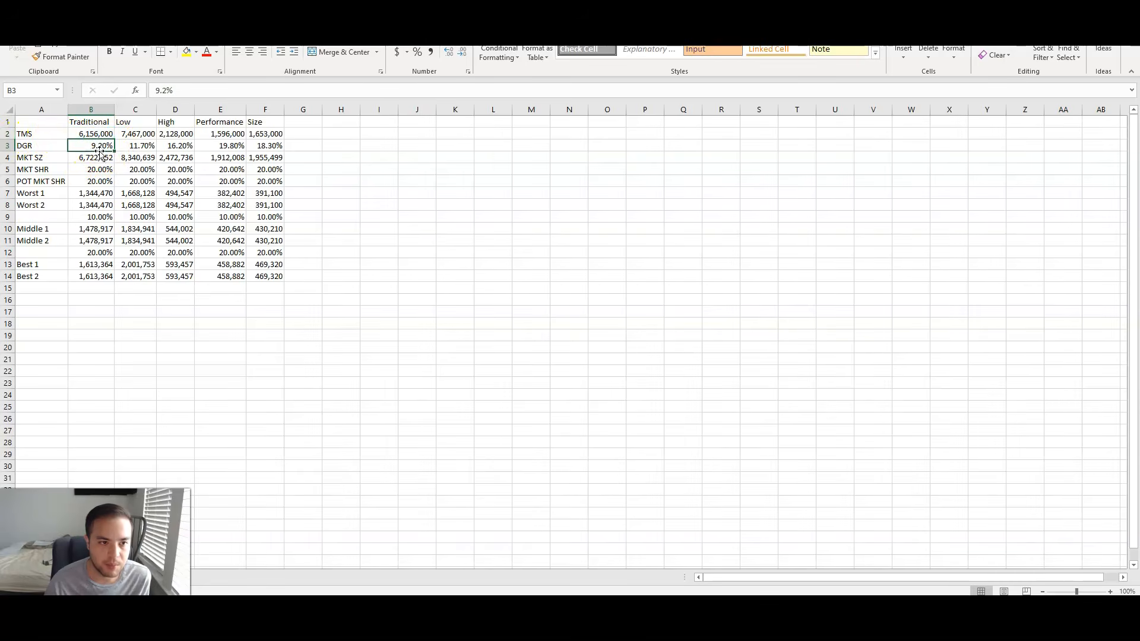
pyautogui.click(94, 158)
pyautogui.click(96, 168)
pyautogui.click(101, 169)
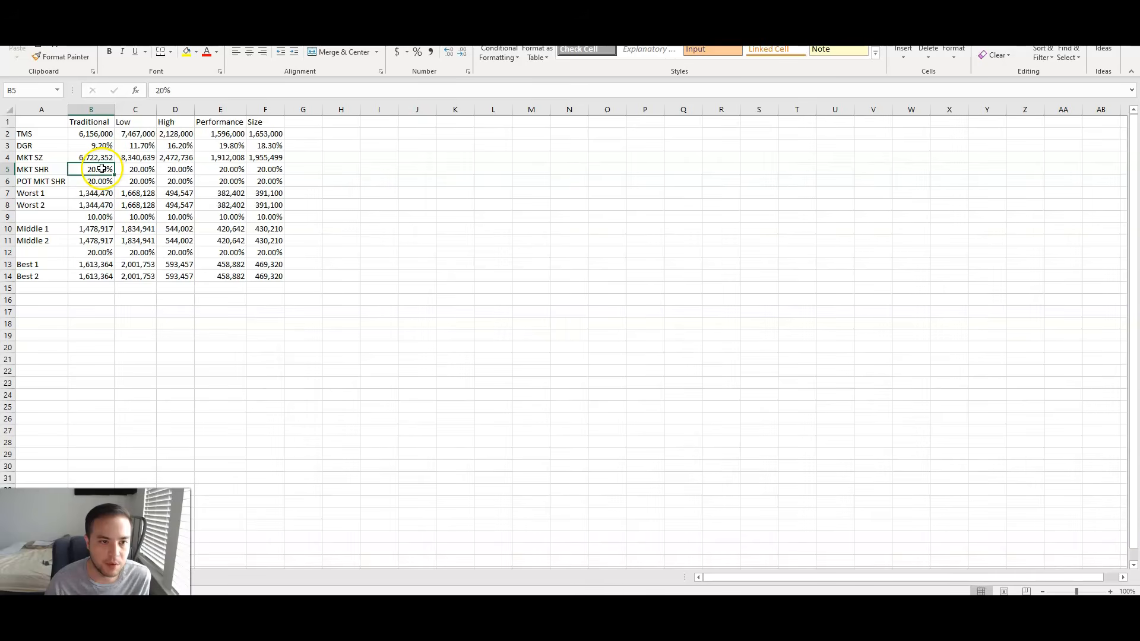
pyautogui.click(100, 181)
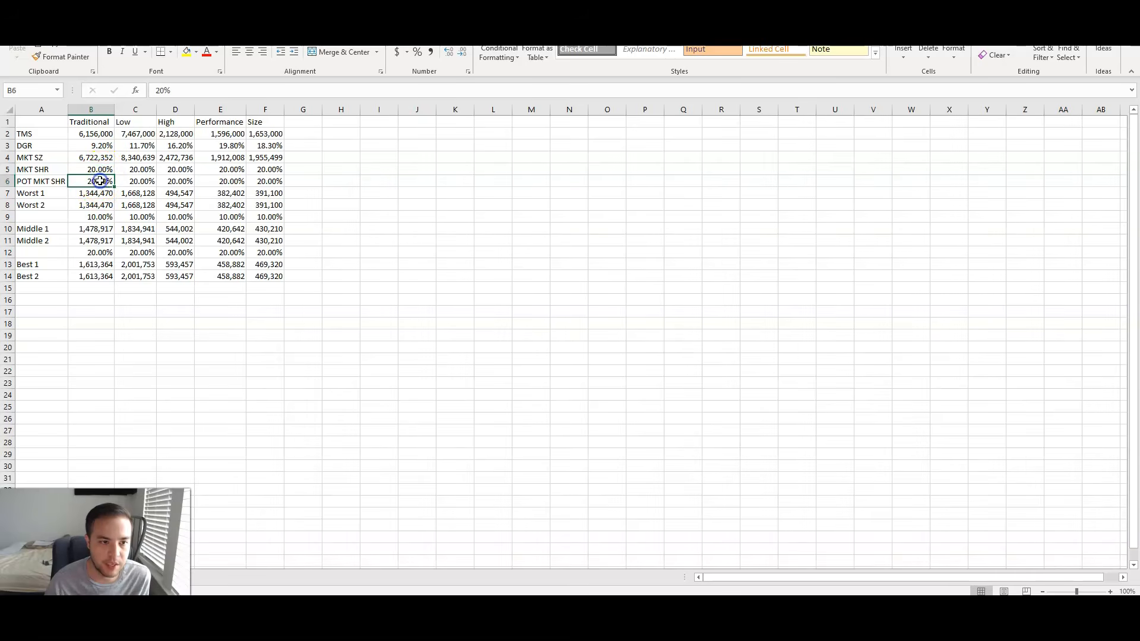
pyautogui.click(96, 191)
pyautogui.click(95, 205)
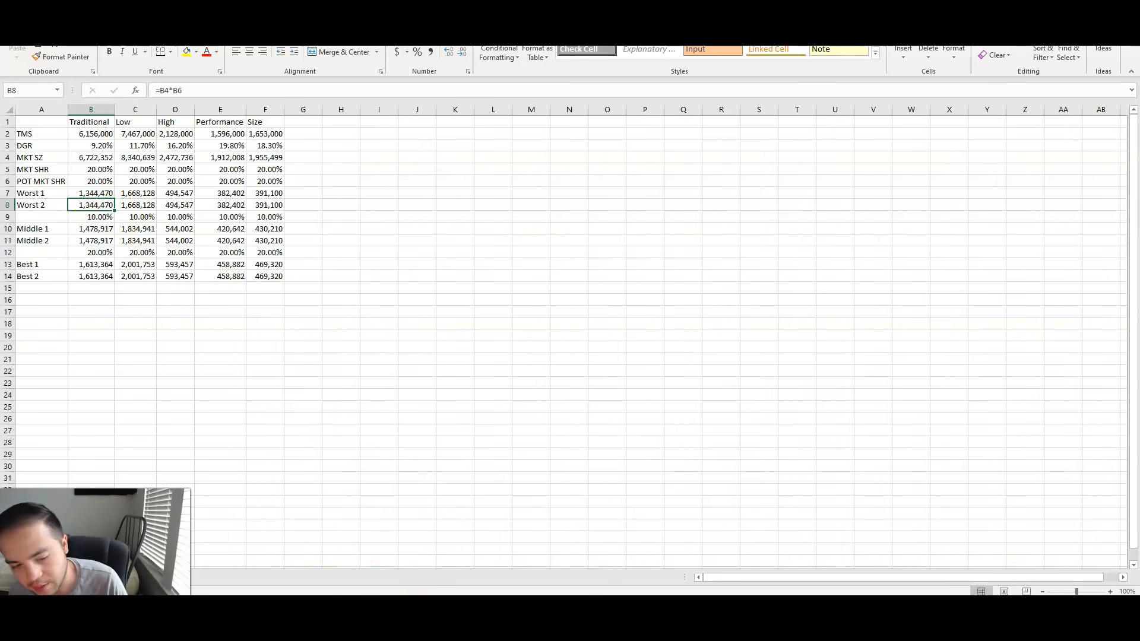
# - Return to the simulation in Microsoft Edge and review the marketing forecasts of Baker, Bead, Bid, Bold and Buddy
pyautogui.moveTo(334, 611)
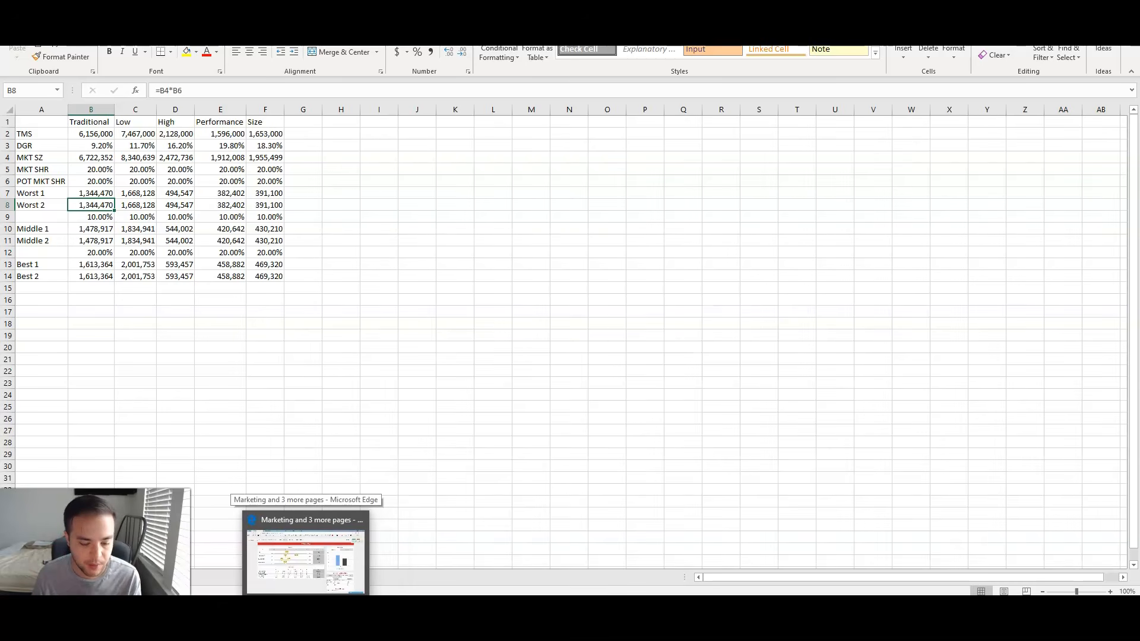
pyautogui.click(305, 555)
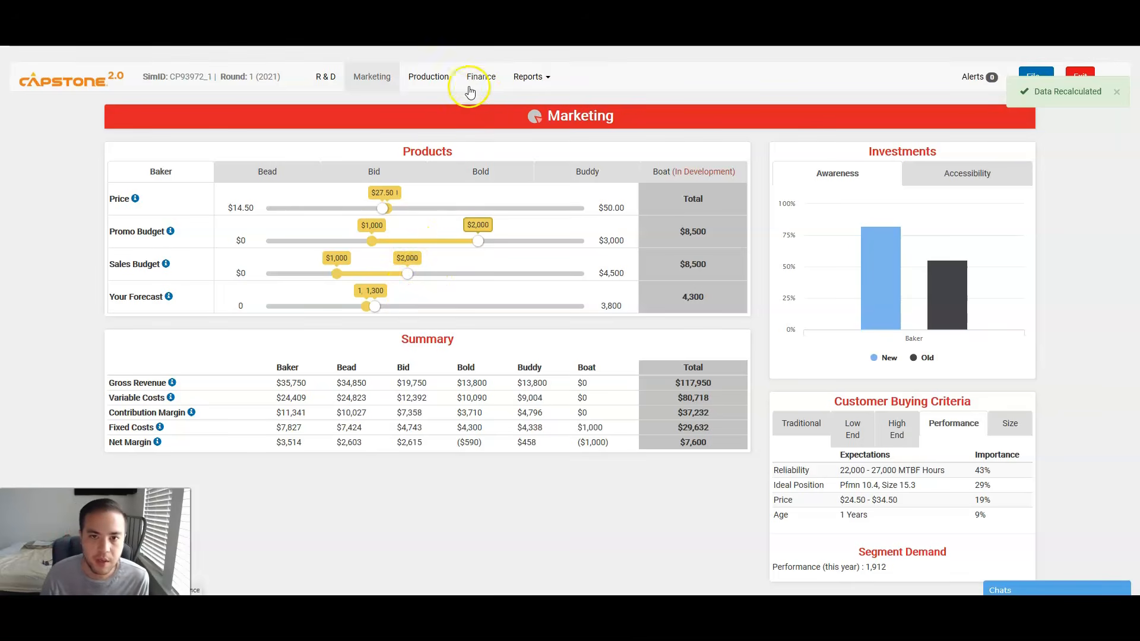
pyautogui.click(426, 79)
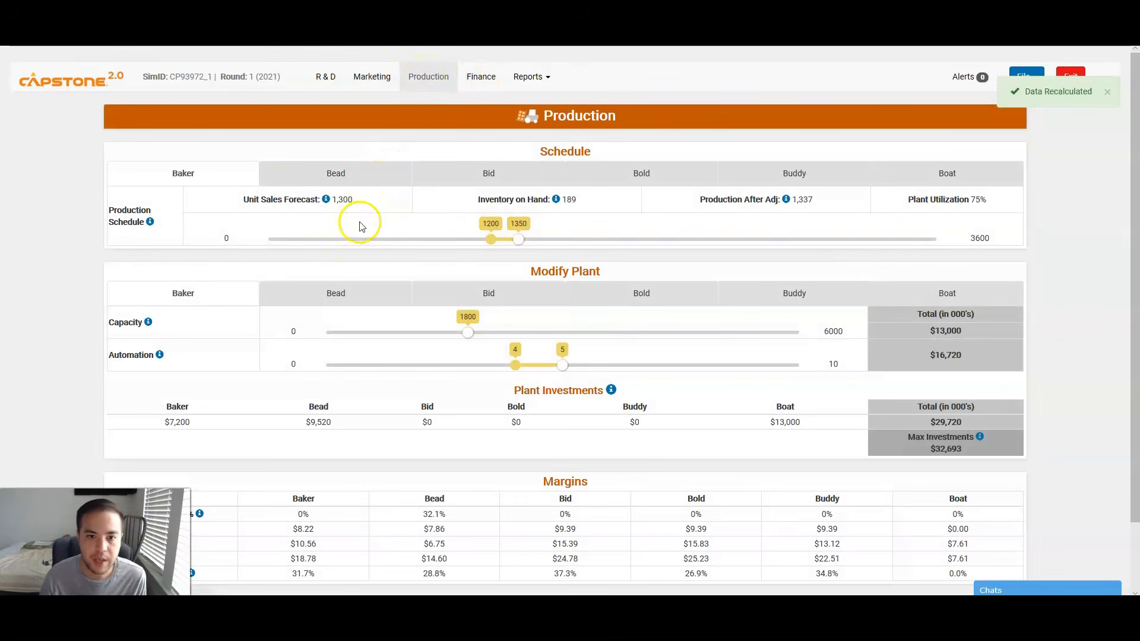
pyautogui.click(372, 79)
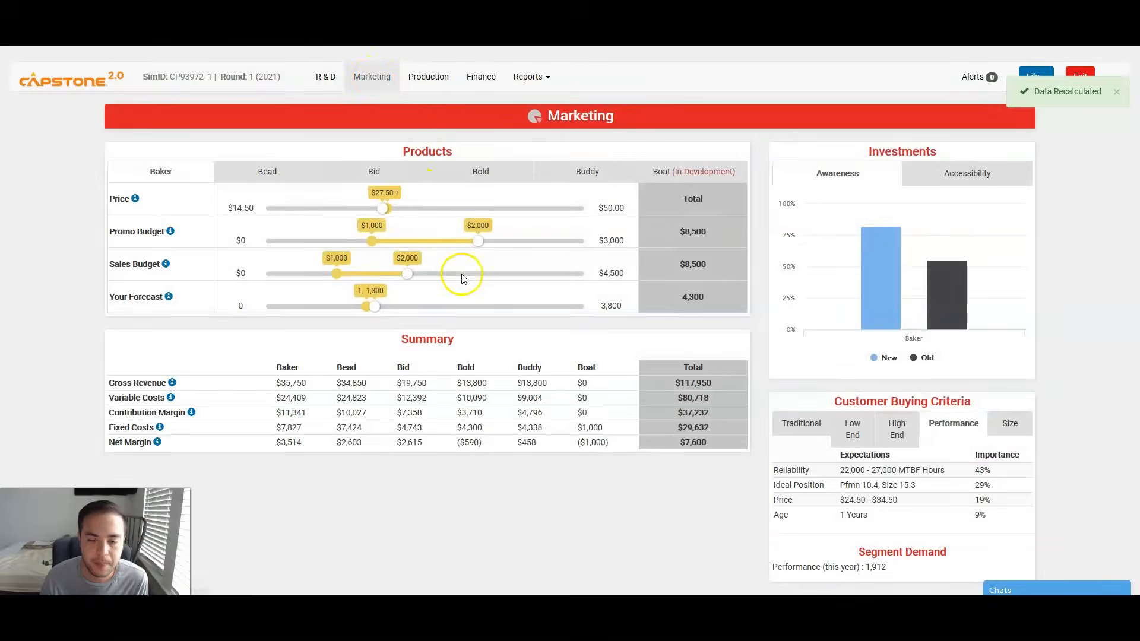
pyautogui.click(288, 175)
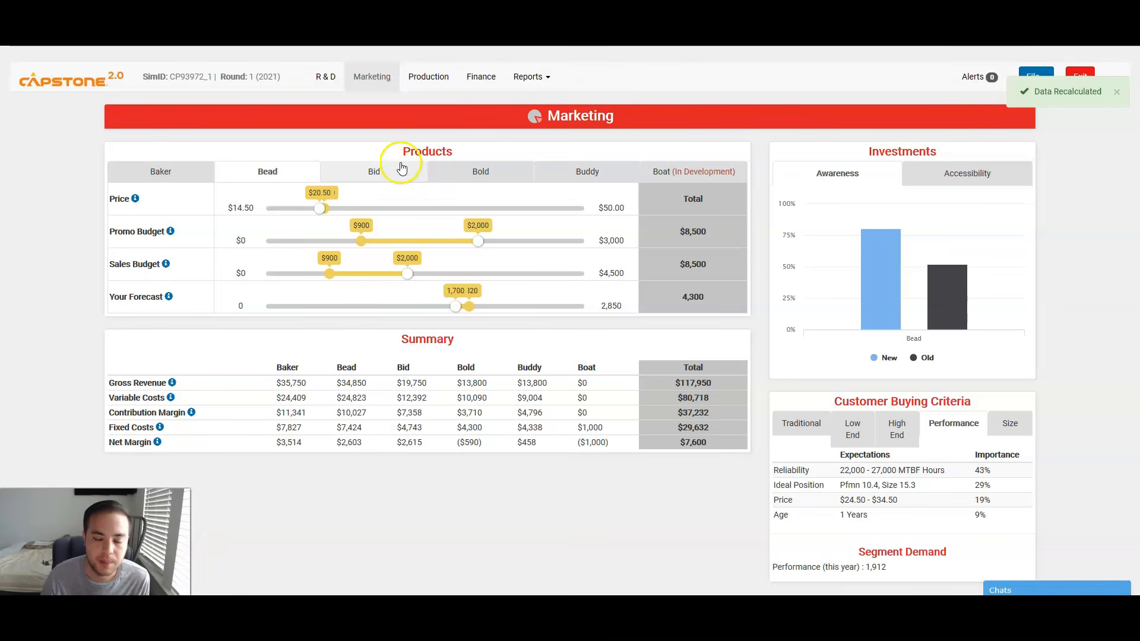
pyautogui.click(365, 172)
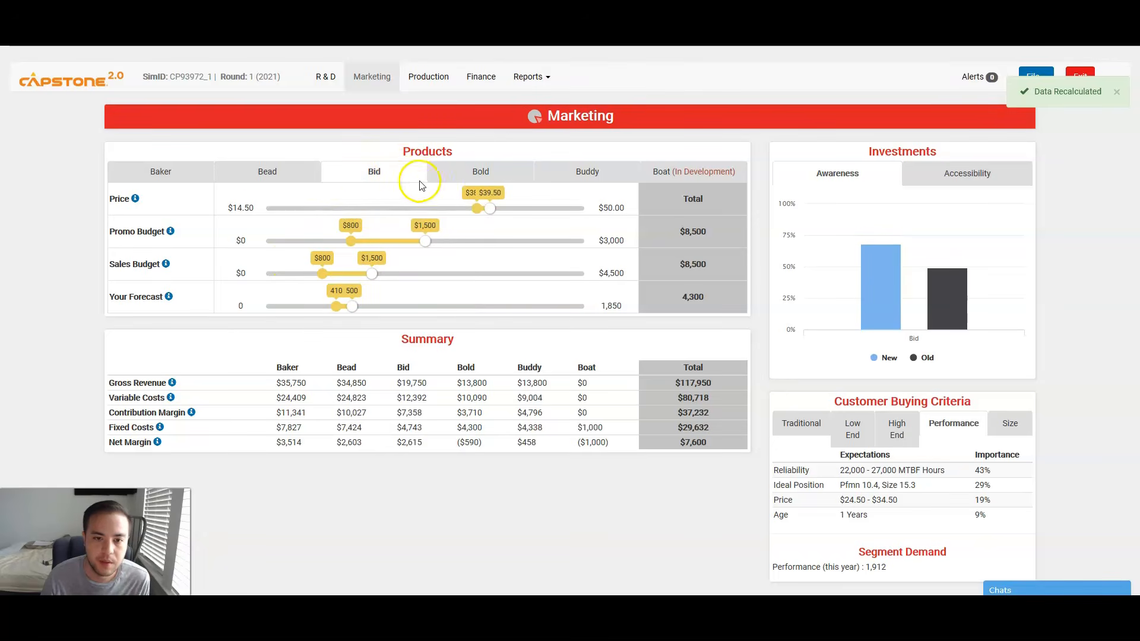
pyautogui.click(528, 177)
pyautogui.click(585, 172)
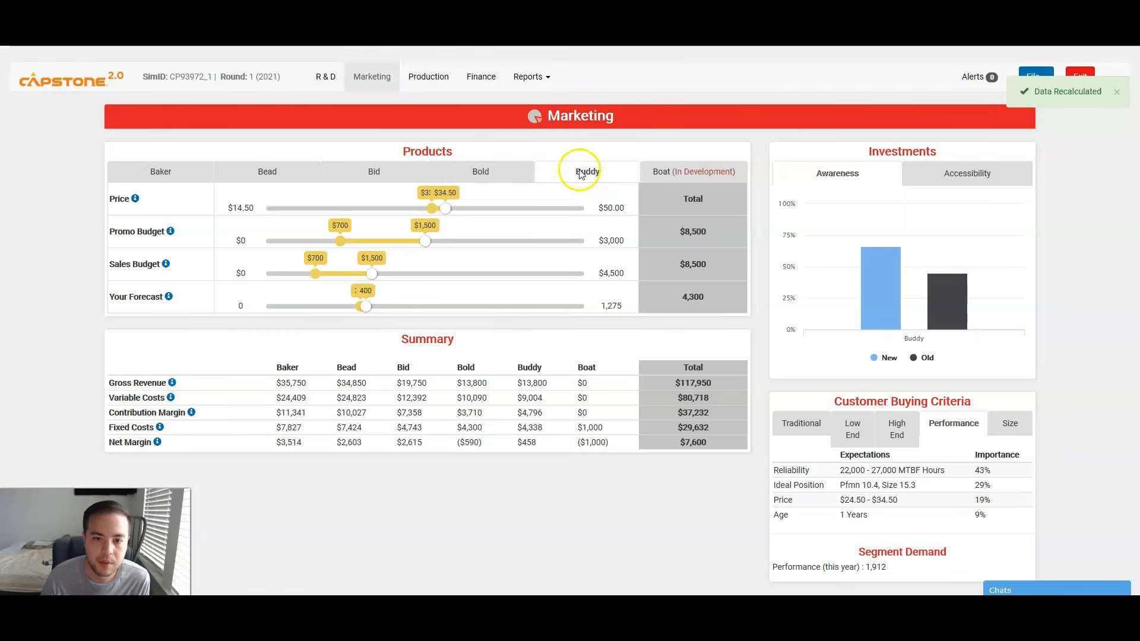
# - Go to the production decisions and examine Baker's schedule, capacity and automation along with the margins and workforce summary
pyautogui.click(420, 81)
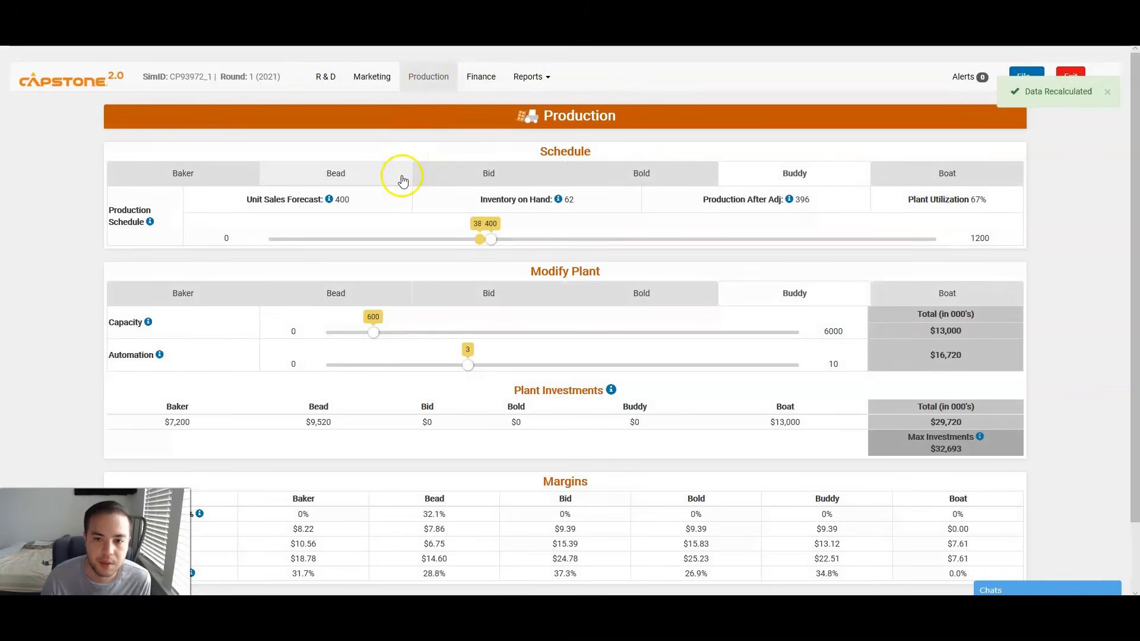
pyautogui.click(194, 176)
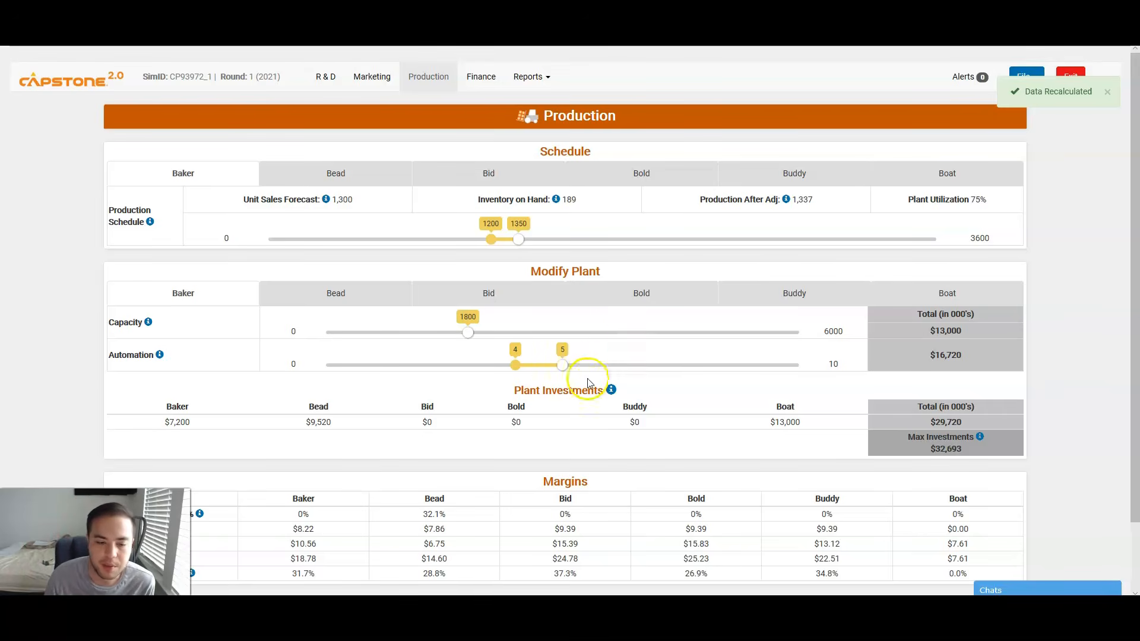
pyautogui.scroll(-1, 572, 380)
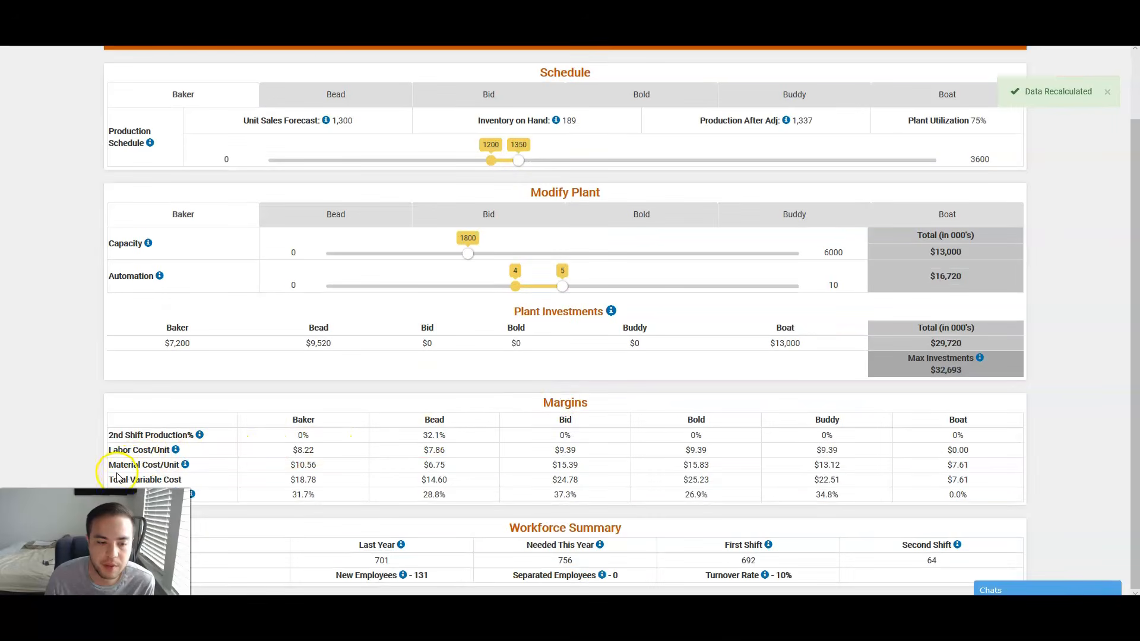
pyautogui.scroll(1, 572, 300)
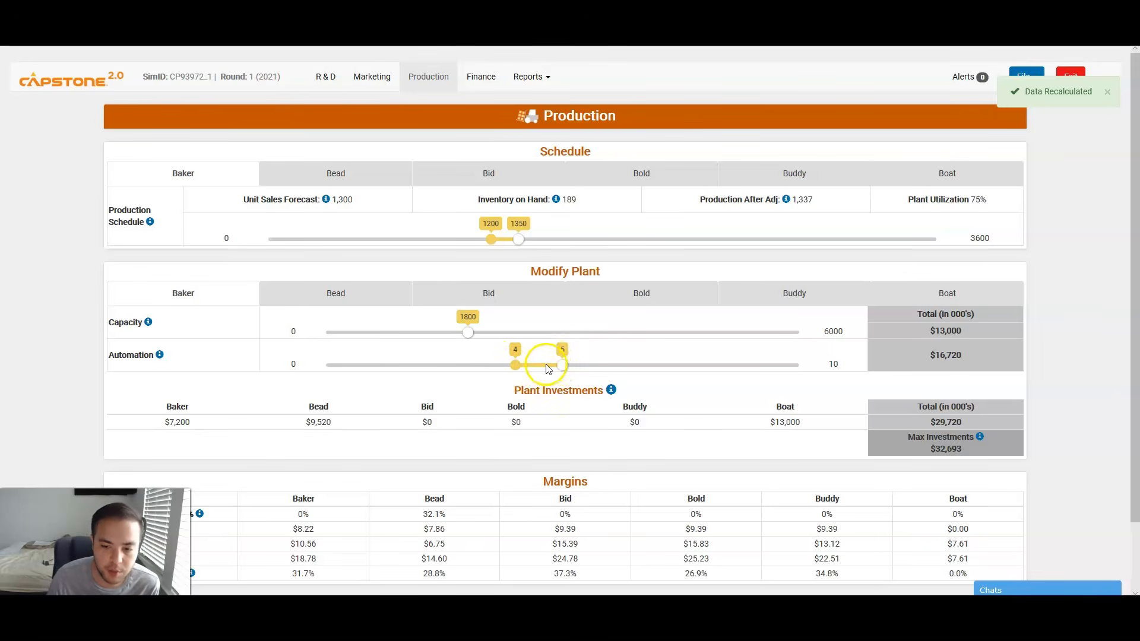
# - Review the production schedule, capacity and automation of Bead, Bid, Bold, Buddy and Boat
pyautogui.click(338, 296)
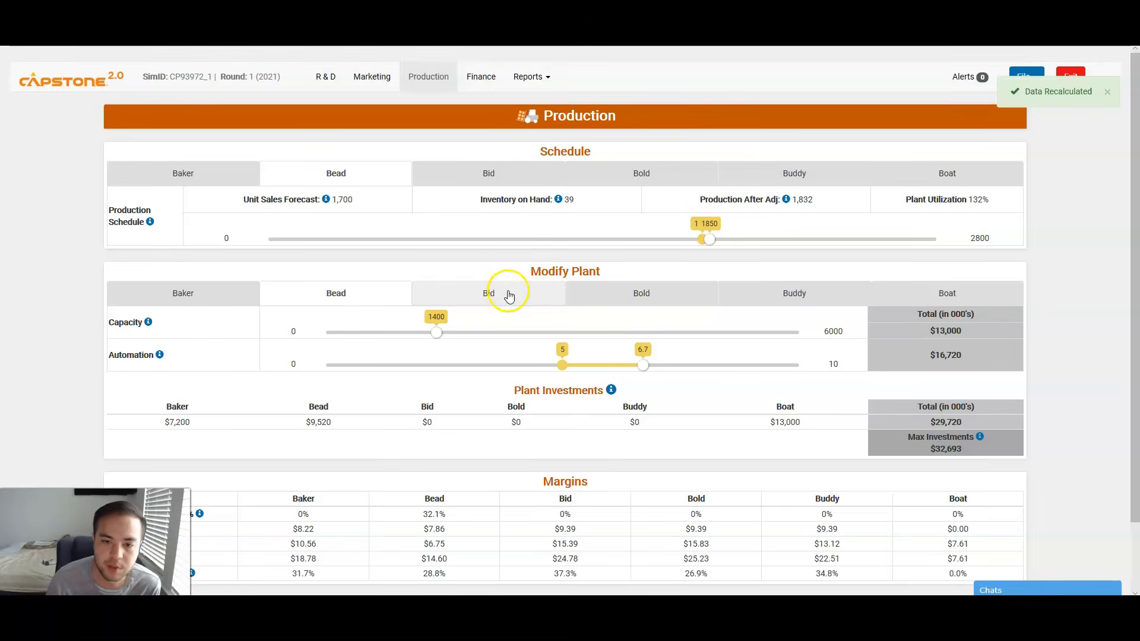
pyautogui.click(507, 177)
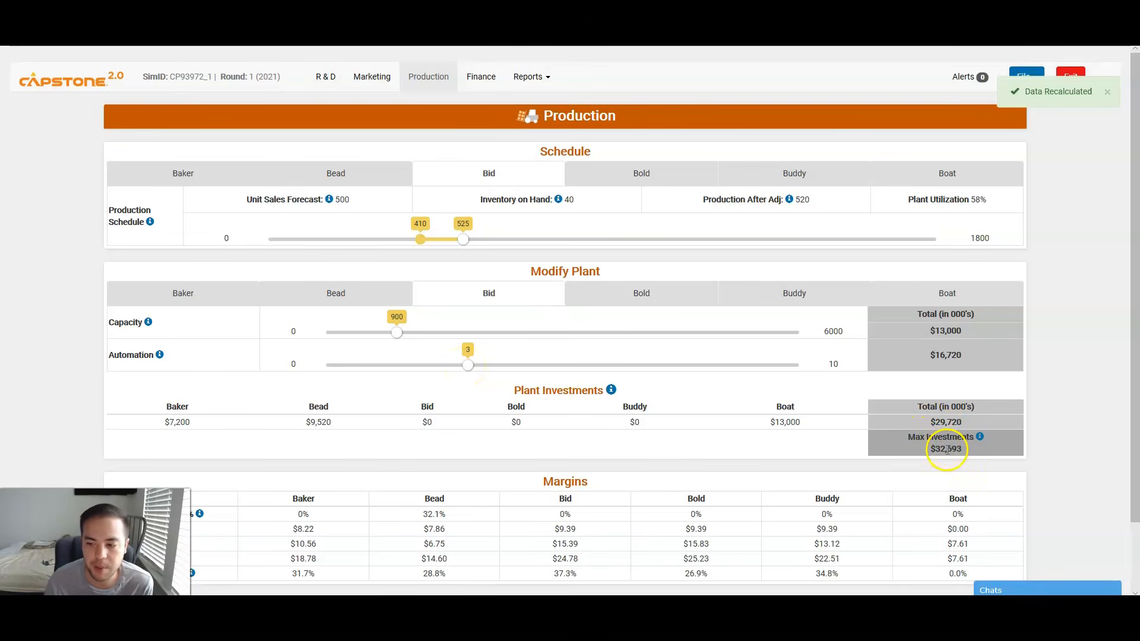
pyautogui.click(619, 173)
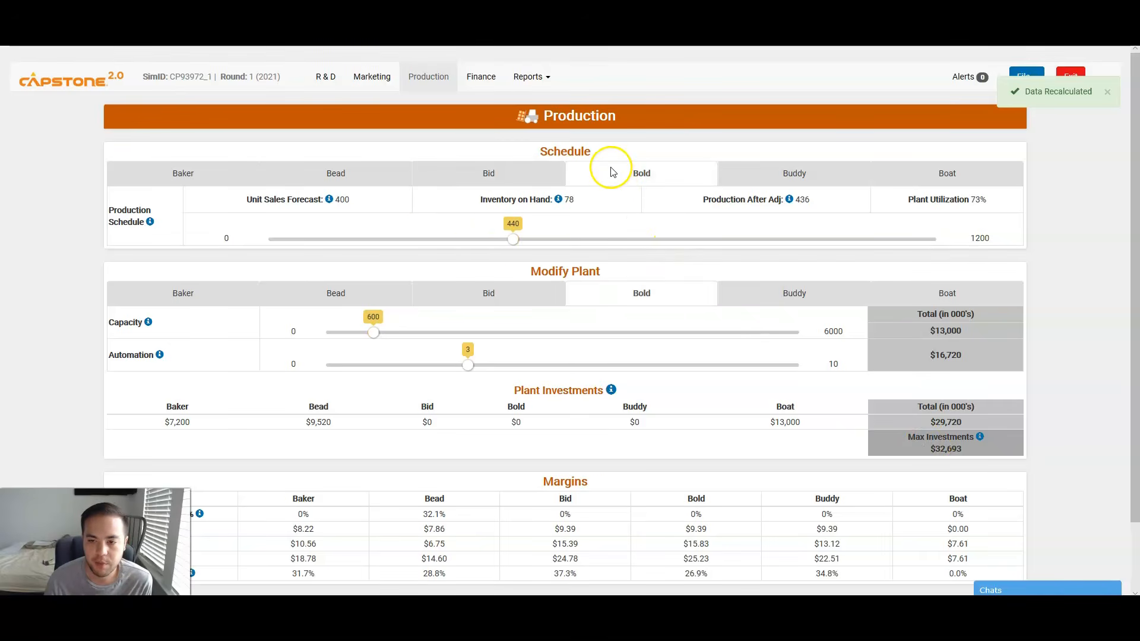
pyautogui.click(755, 173)
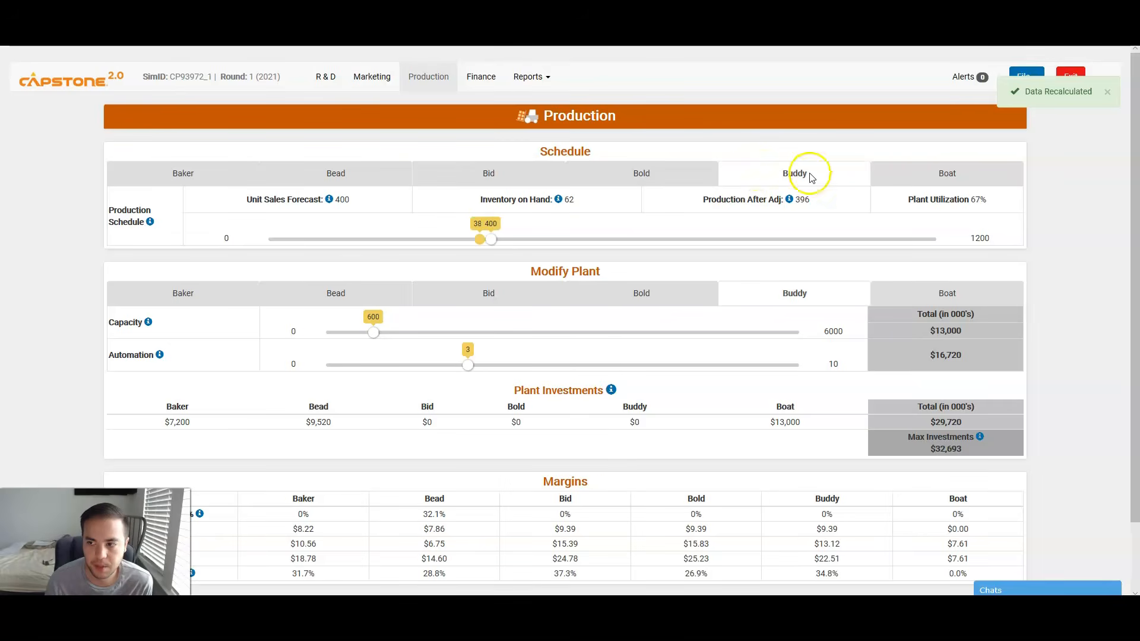
pyautogui.click(890, 175)
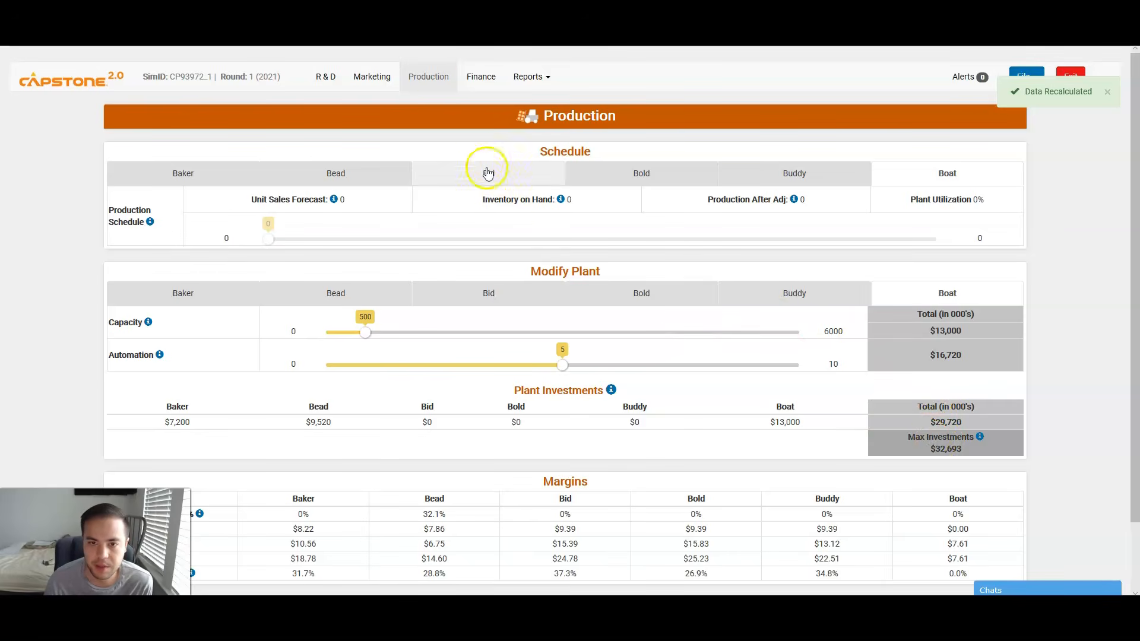
# - Examine the financing decisions for debt, bonds, stock and cash position, and recheck Baker's marketing settings
pyautogui.click(479, 81)
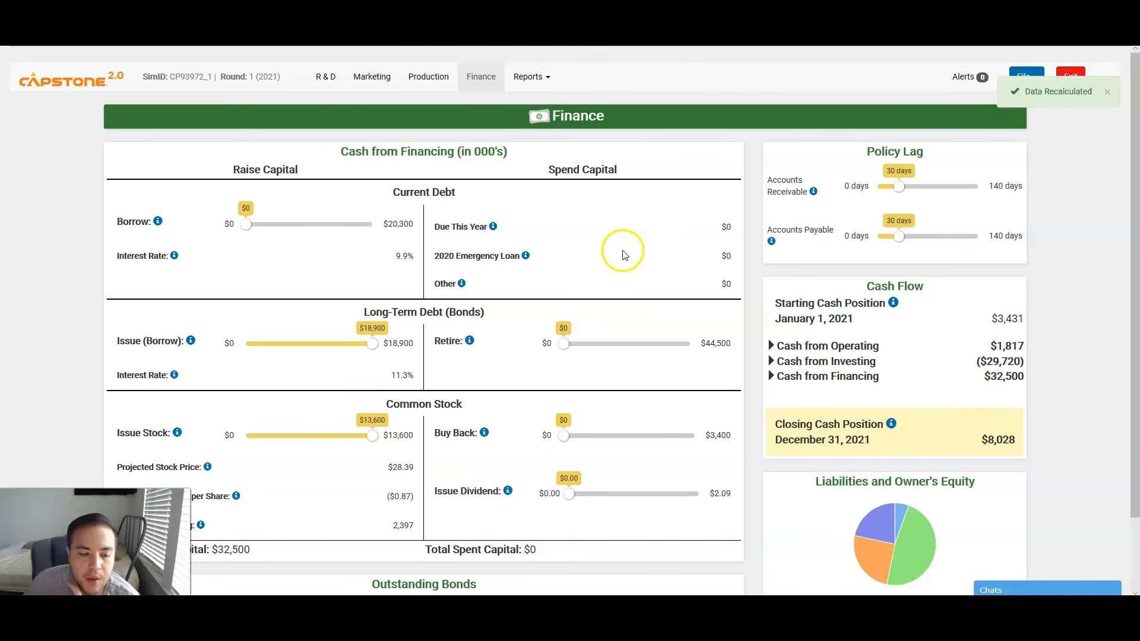
pyautogui.click(430, 82)
pyautogui.click(372, 76)
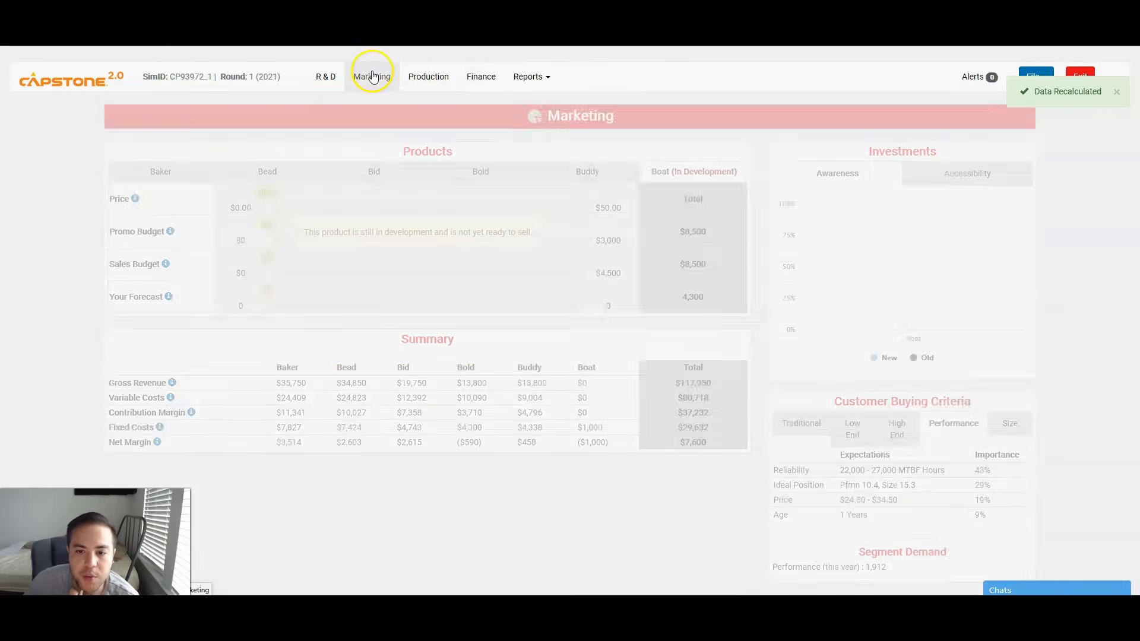
pyautogui.click(185, 173)
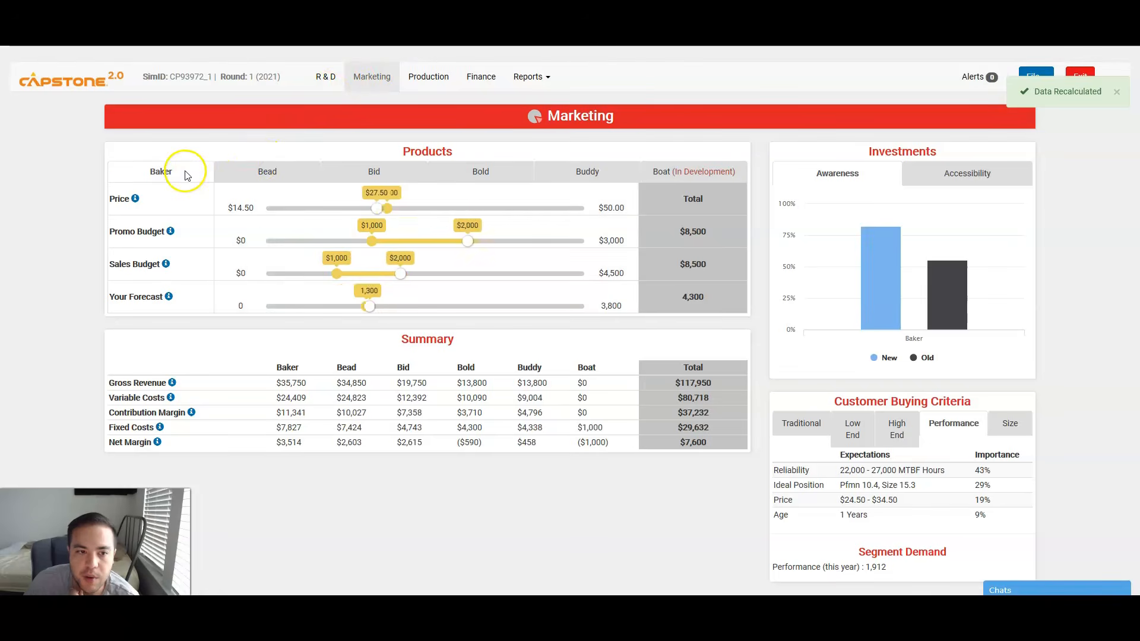
# - Recheck the R&D settings of Baker, Bead, Bid and Bold, and return to the finance decisions
pyautogui.click(333, 79)
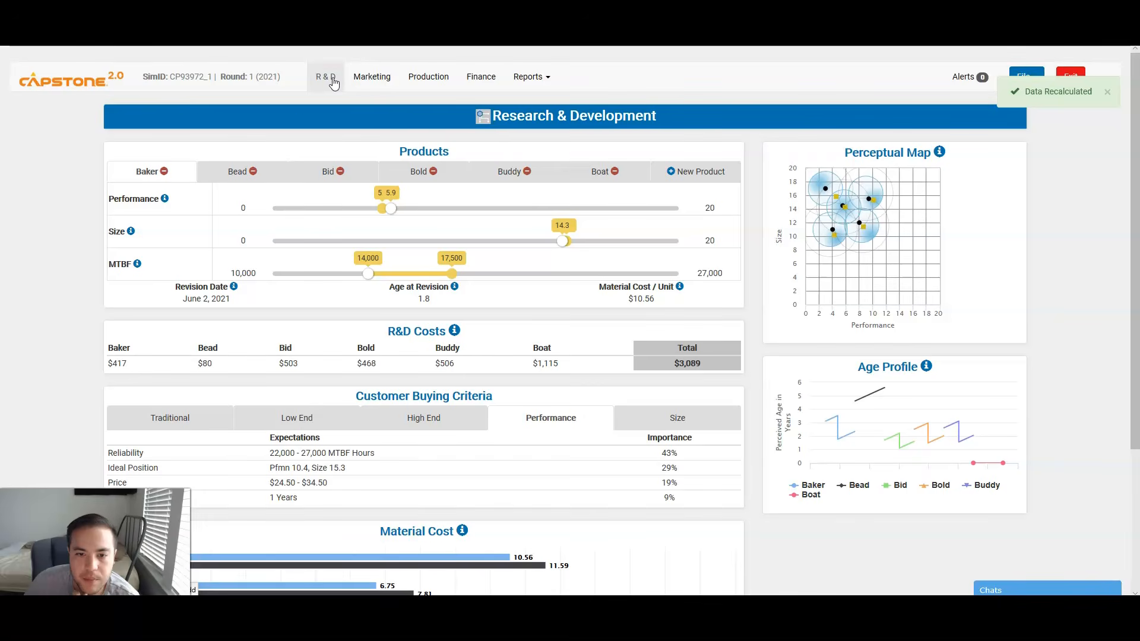
pyautogui.click(278, 175)
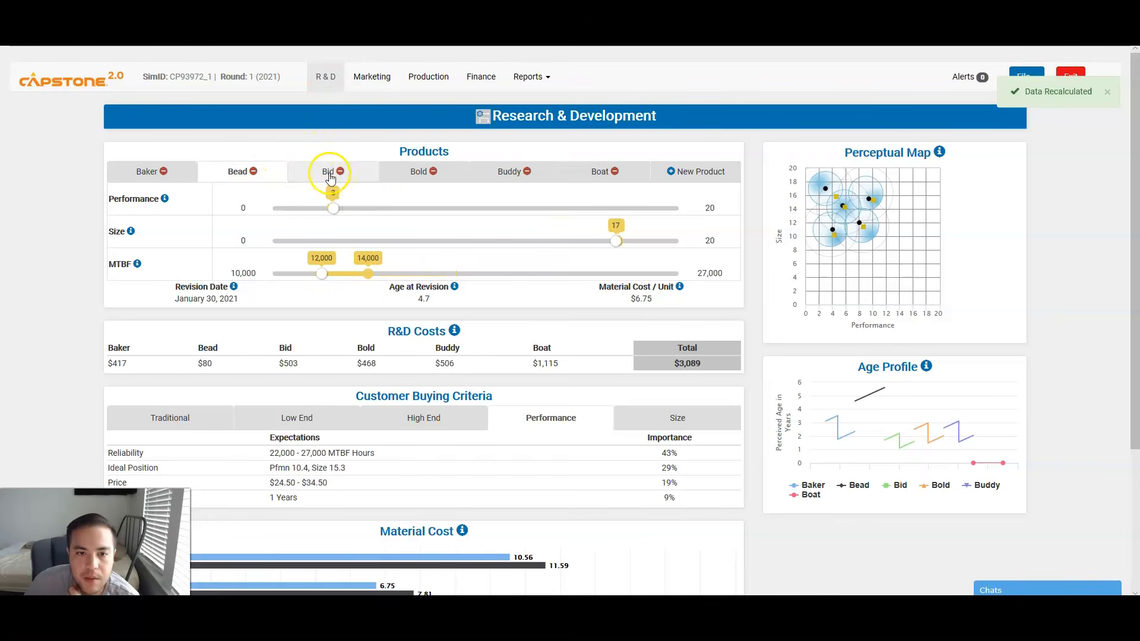
pyautogui.click(353, 177)
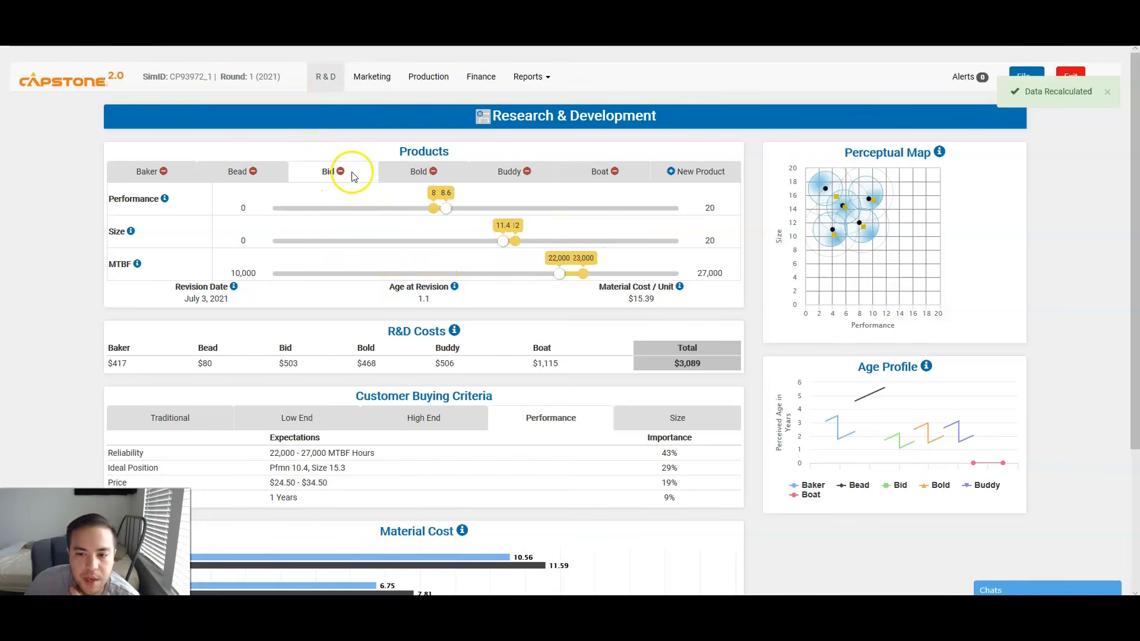
pyautogui.click(454, 175)
pyautogui.click(253, 174)
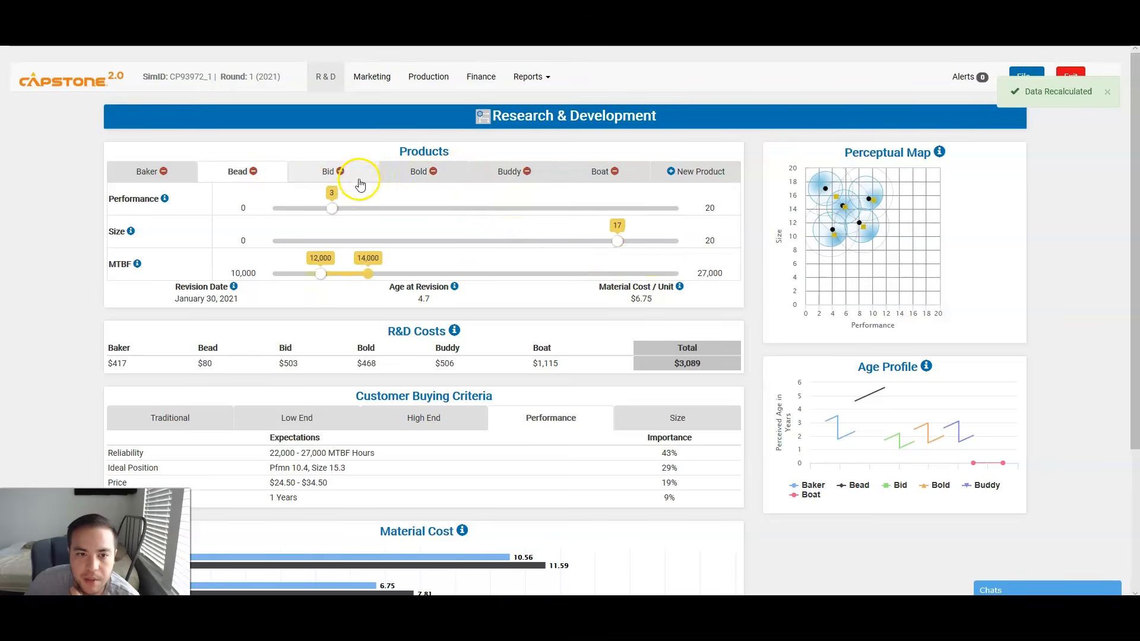
pyautogui.click(362, 175)
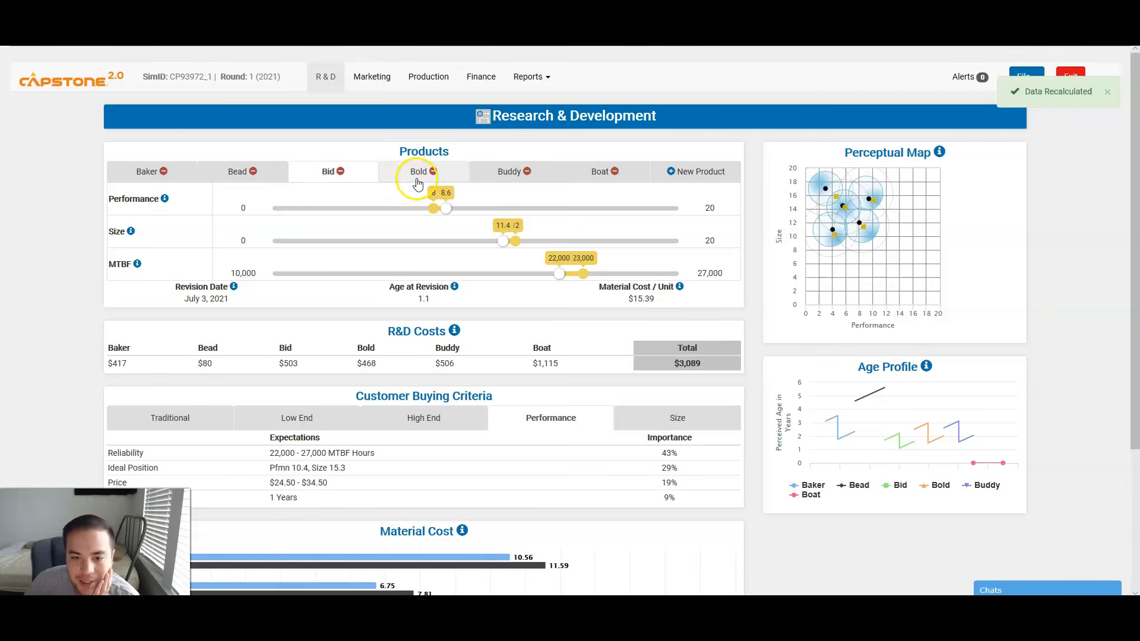
pyautogui.click(479, 77)
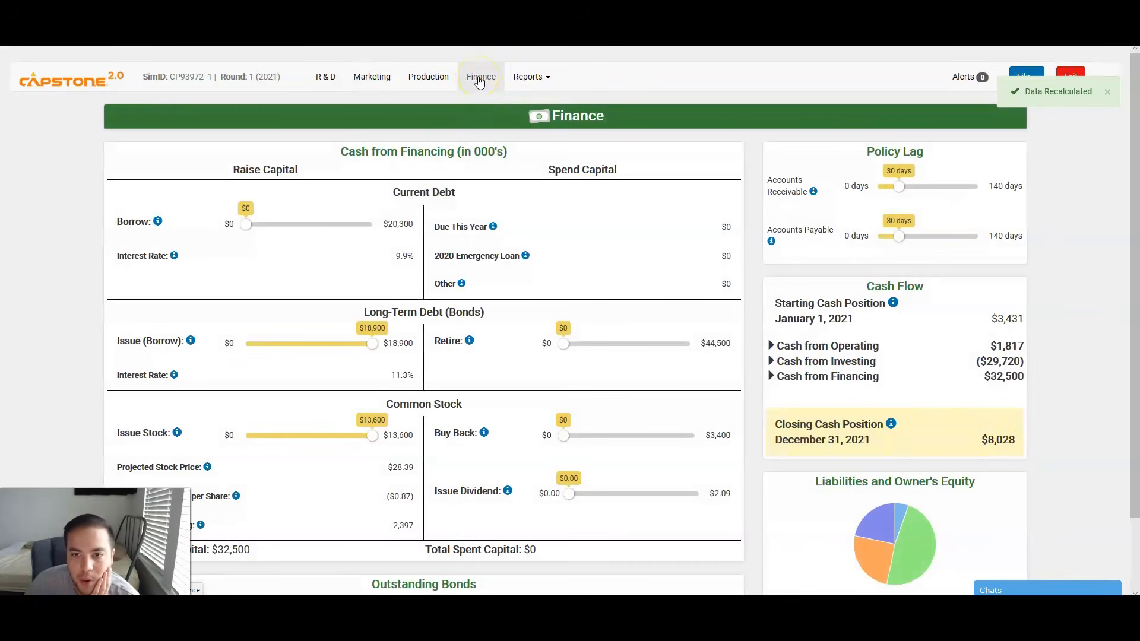